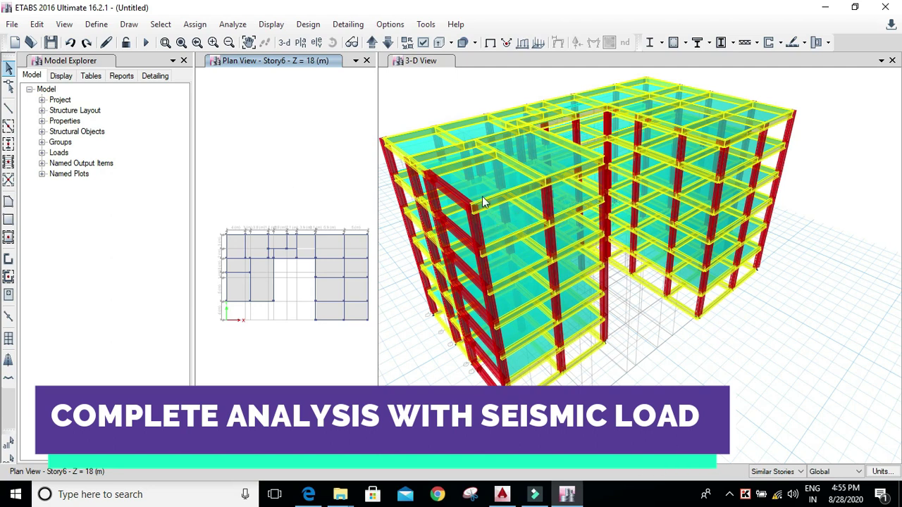
- Review the load patterns currently defined for the building model, then close their definitions unchanged
{"action": "middle_click_drag", "start_coordinate": [516, 185], "coordinate": [566, 206]}
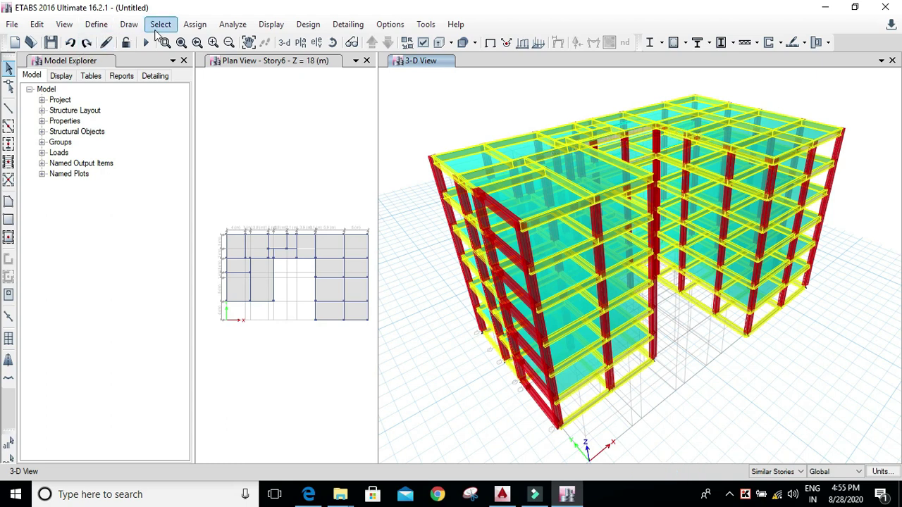
{"action": "left_click", "coordinate": [109, 29]}
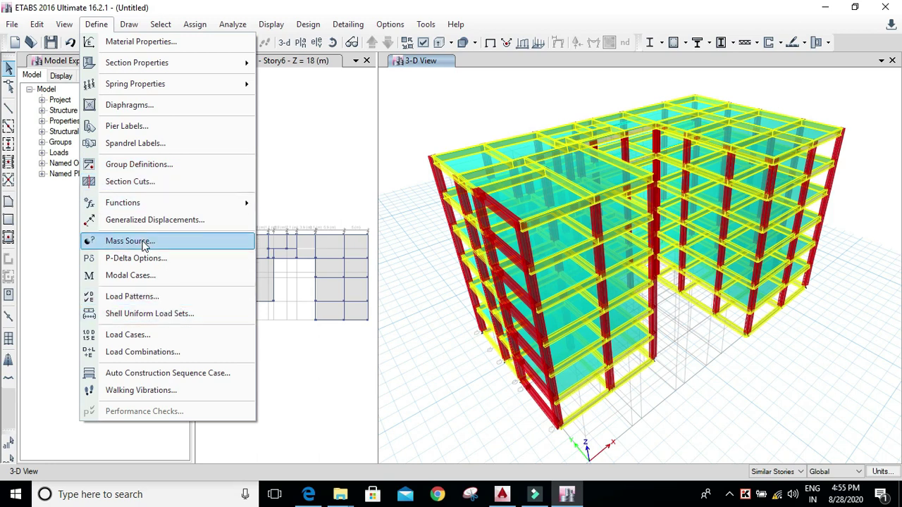
{"action": "left_click", "coordinate": [149, 300]}
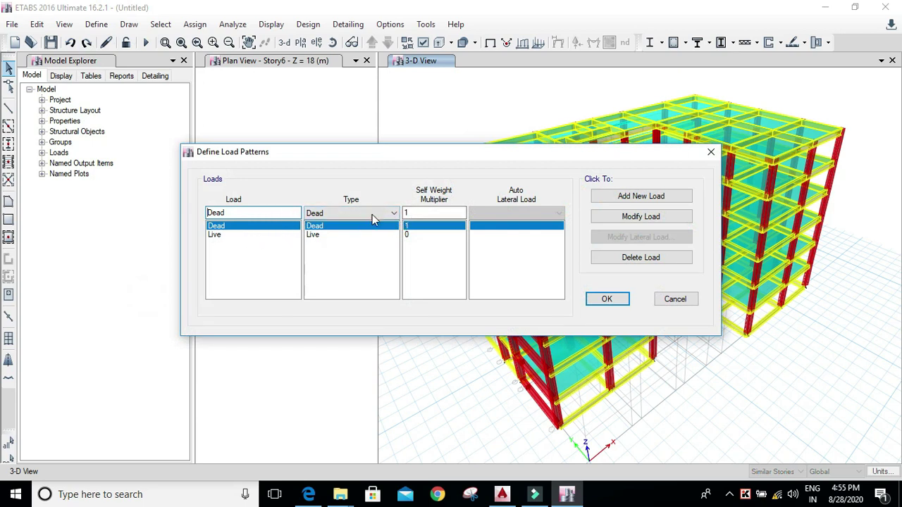
{"action": "left_click_drag", "start_coordinate": [379, 157], "coordinate": [361, 244]}
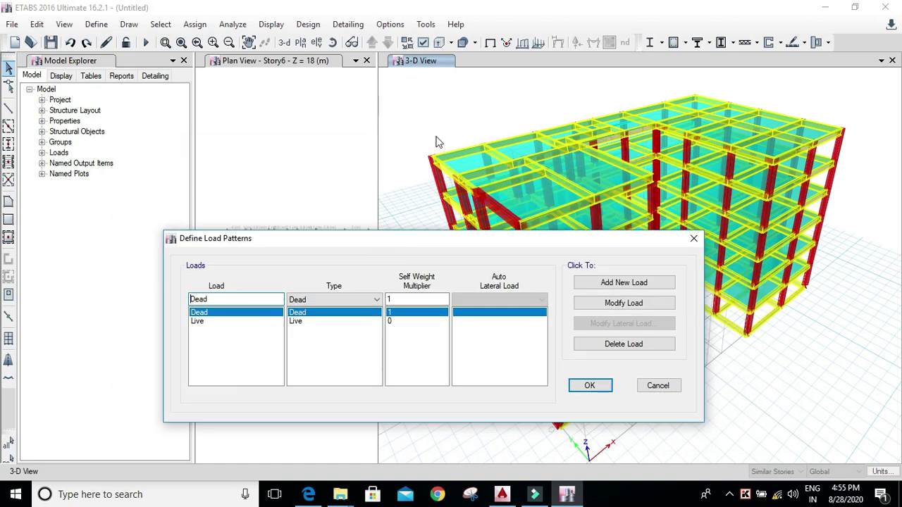
{"action": "left_click", "coordinate": [507, 249]}
{"action": "left_click_drag", "start_coordinate": [522, 242], "coordinate": [564, 200]}
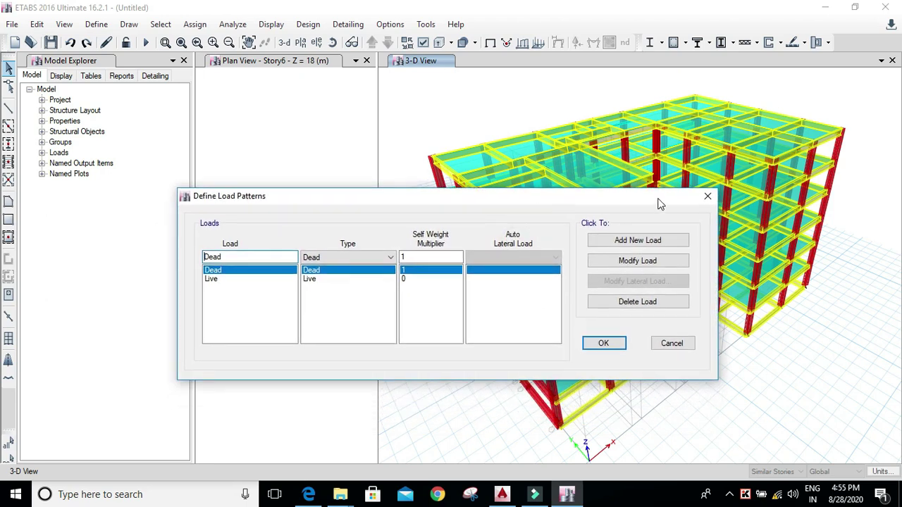
{"action": "left_click", "coordinate": [707, 196]}
- Check the M20 and HYSD415 entries in the material definitions
{"action": "left_click", "coordinate": [96, 25]}
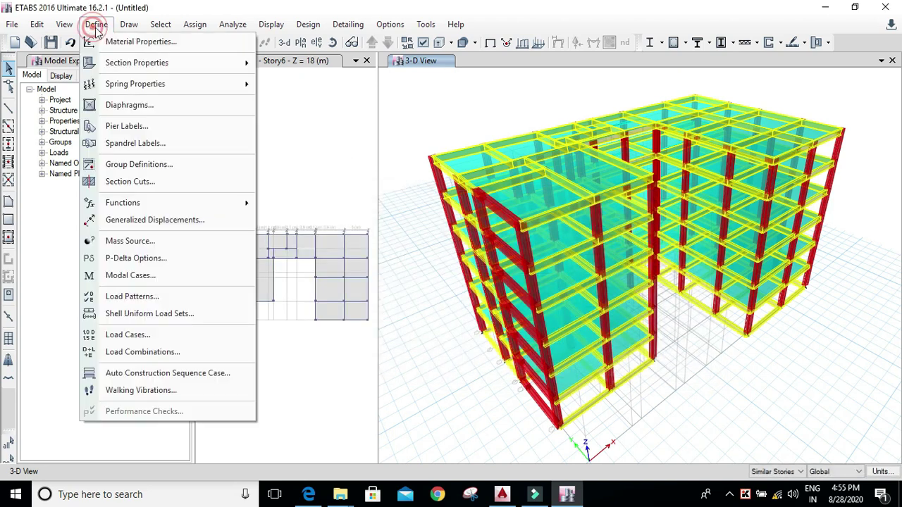
{"action": "left_click", "coordinate": [144, 42]}
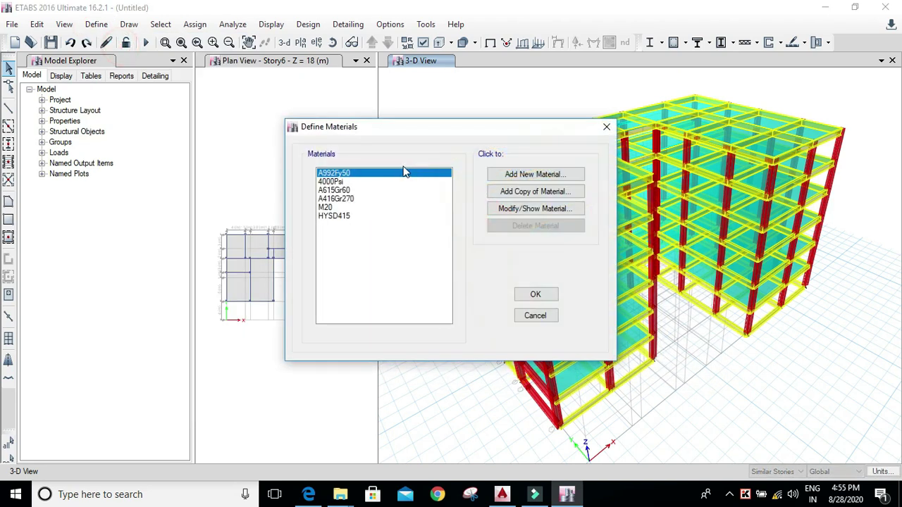
{"action": "left_click", "coordinate": [337, 215]}
{"action": "left_click", "coordinate": [337, 207]}
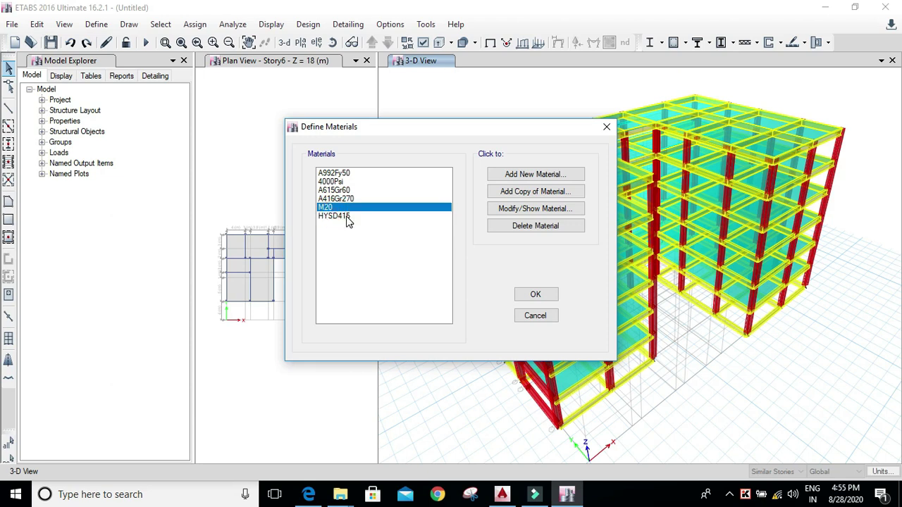
{"action": "left_click", "coordinate": [347, 217]}
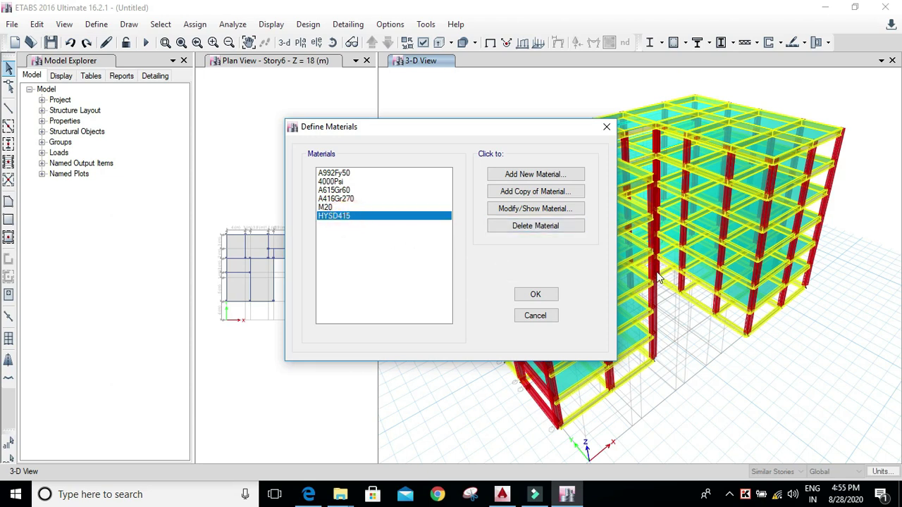
{"action": "left_click", "coordinate": [536, 295]}
- Review the ConcBm and ConcCol entries in the frame section definitions, inspect ConcCol's property data, and close without changes
{"action": "left_click", "coordinate": [97, 24]}
{"action": "mouse_move", "coordinate": [179, 69]}
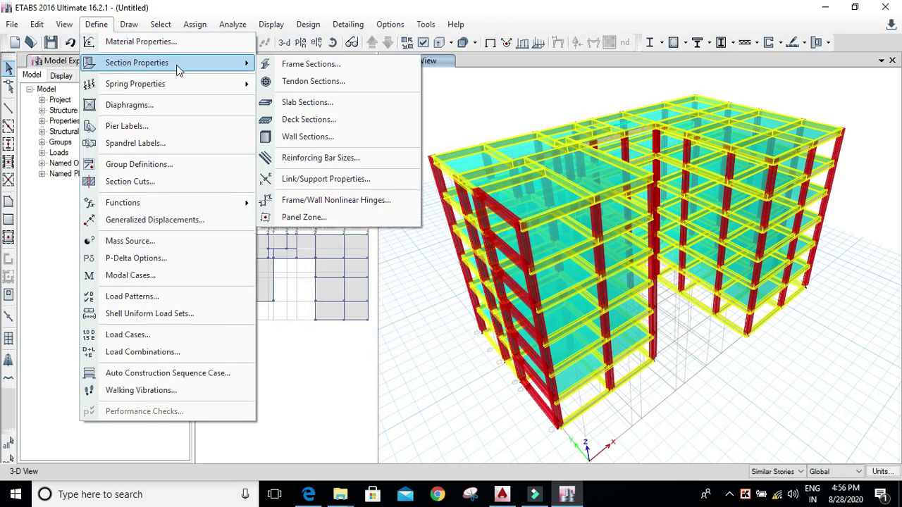
{"action": "left_click", "coordinate": [318, 64]}
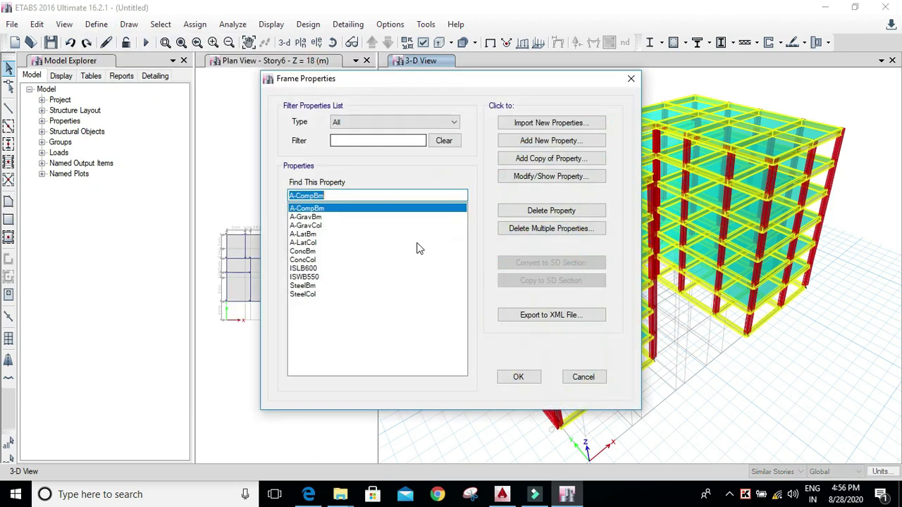
{"action": "left_click", "coordinate": [316, 260]}
{"action": "left_click", "coordinate": [328, 252]}
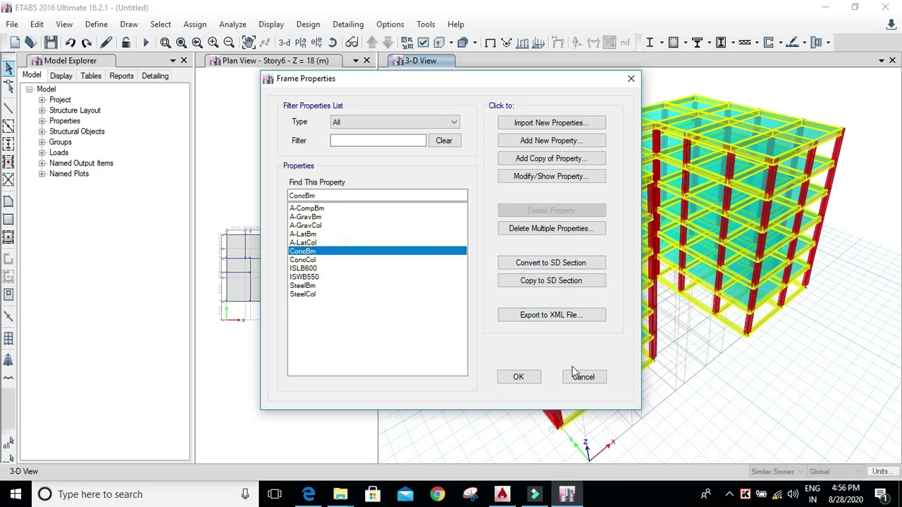
{"action": "double_click", "coordinate": [346, 255]}
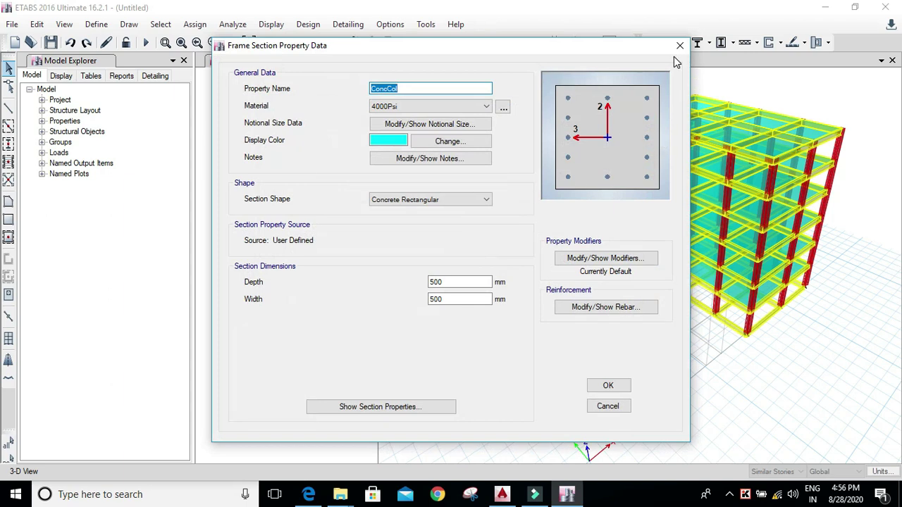
{"action": "left_click", "coordinate": [680, 45]}
{"action": "left_click", "coordinate": [598, 373]}
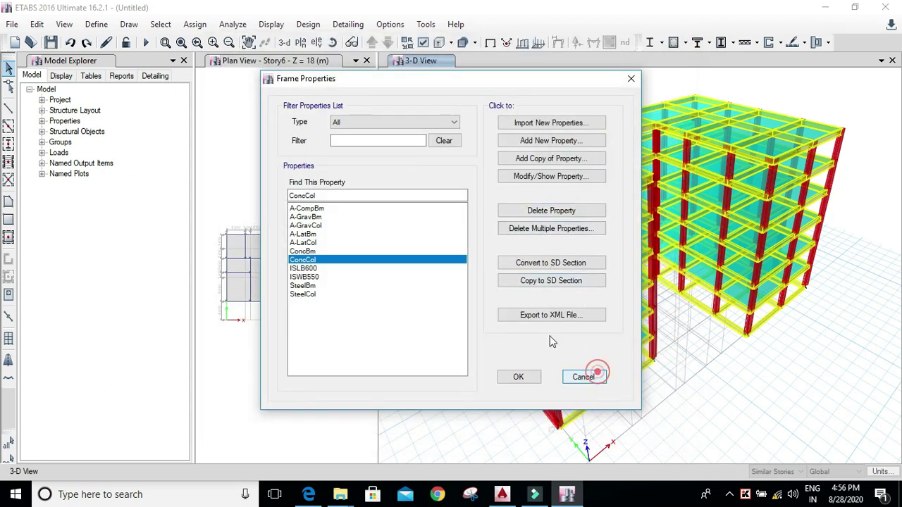
{"action": "left_click", "coordinate": [97, 24]}
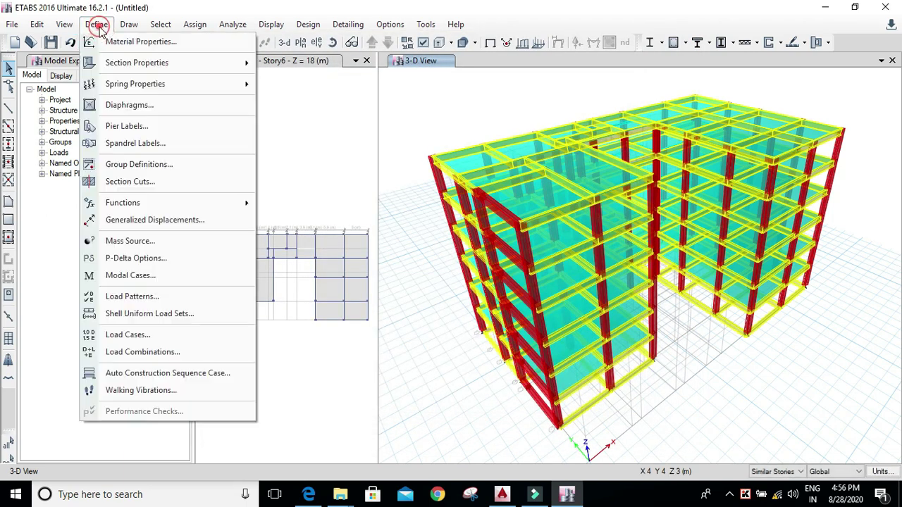
{"action": "left_click", "coordinate": [20, 122]}
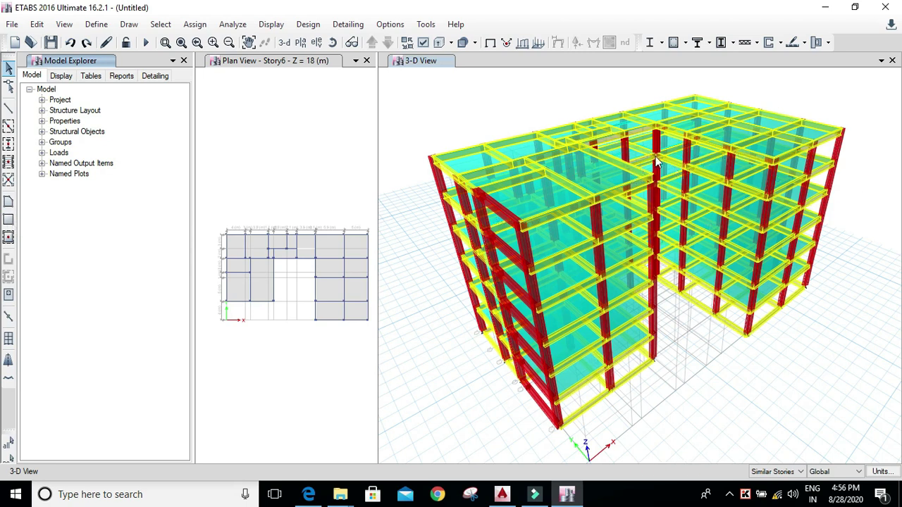
- In the load pattern definitions, enter SESIMIC as the load name and set the load type to Seismic
{"action": "left_click", "coordinate": [100, 25]}
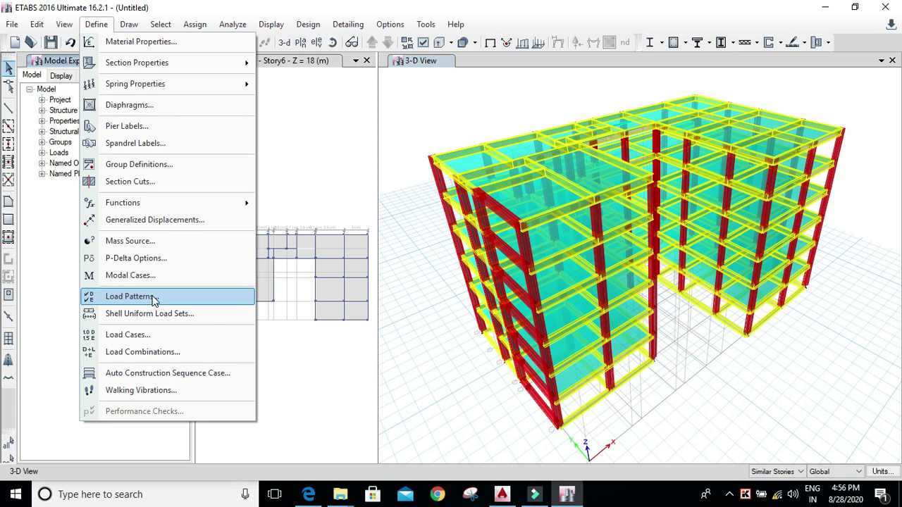
{"action": "left_click", "coordinate": [154, 297]}
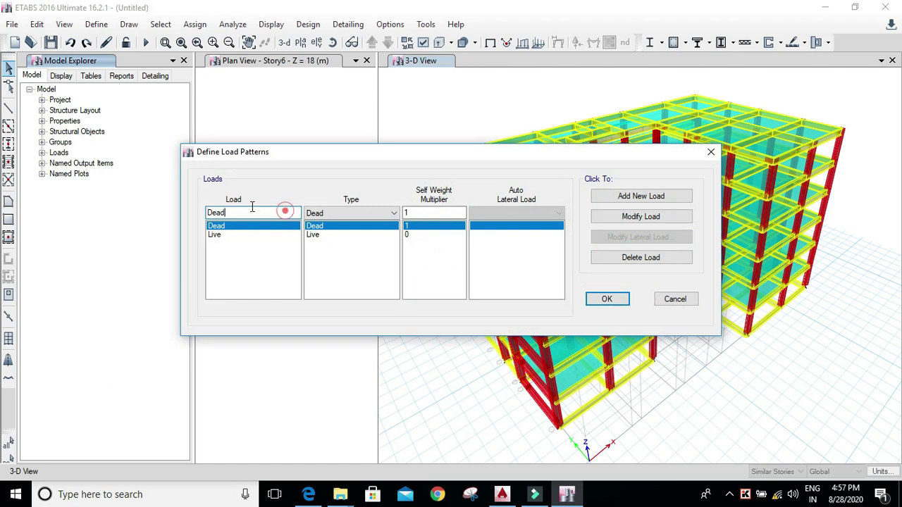
{"action": "left_click_drag", "start_coordinate": [281, 212], "coordinate": [213, 214]}
{"action": "type", "text": "SESIMIC"}
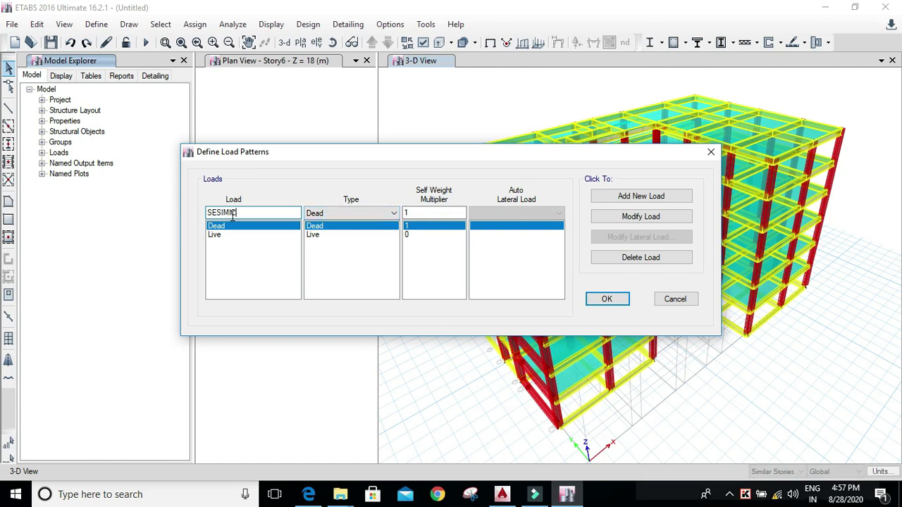
{"action": "double_click", "coordinate": [259, 211]}
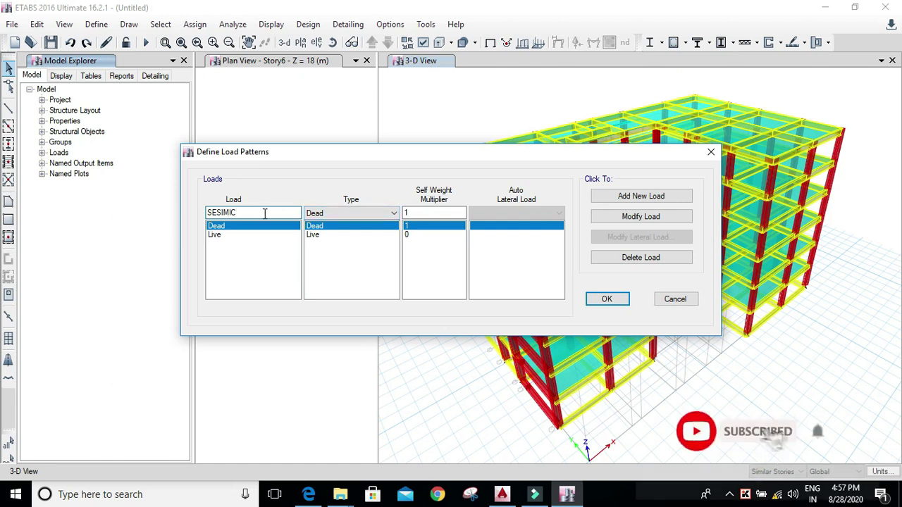
{"action": "left_click", "coordinate": [375, 214]}
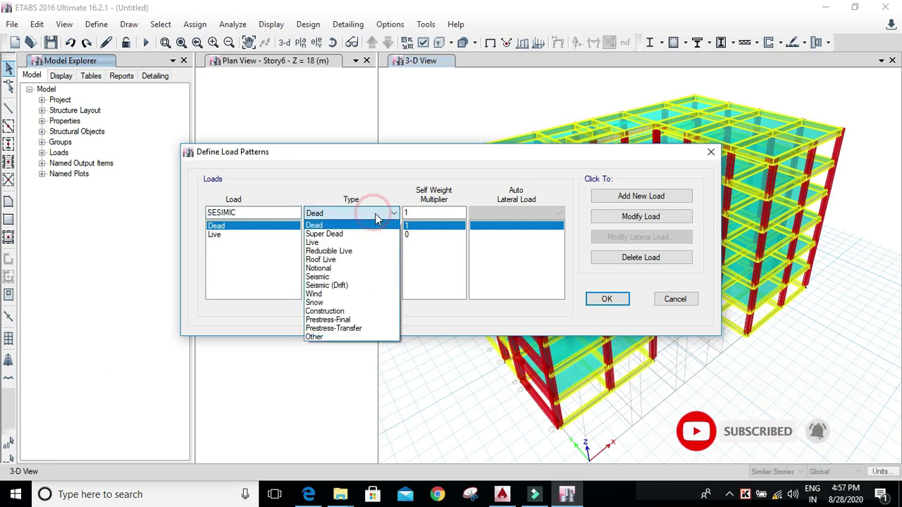
{"action": "left_click", "coordinate": [341, 277]}
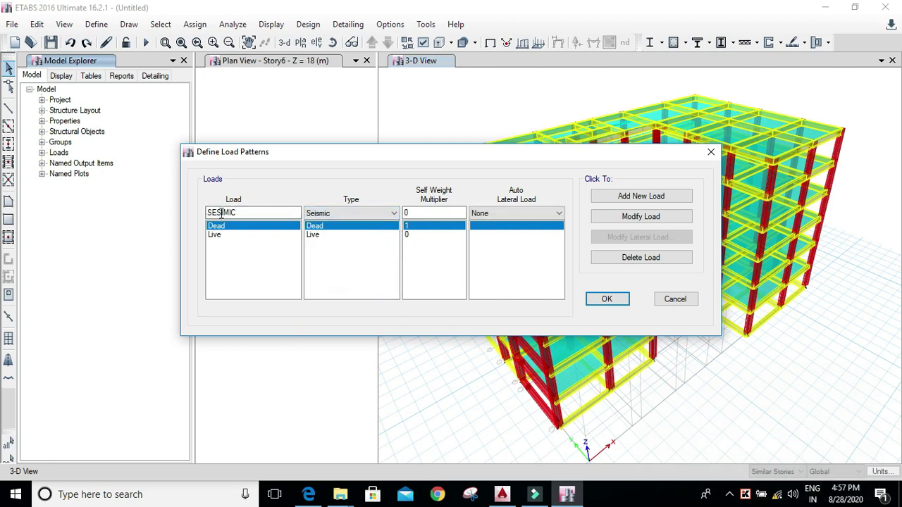
- Correct the misspelled load name to SEISMIC X, keeping Seismic as the load type
{"action": "left_click", "coordinate": [223, 213]}
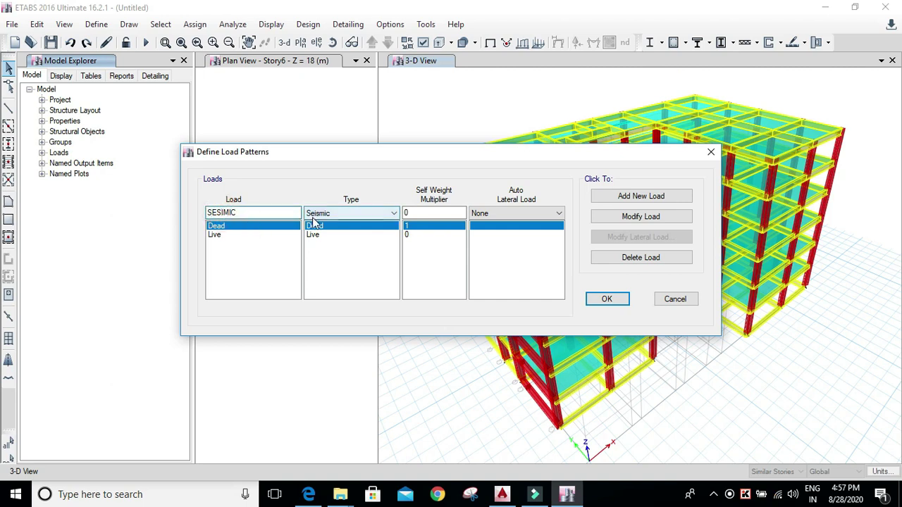
{"action": "key", "text": "BackSpace"}
{"action": "left_click", "coordinate": [223, 212]}
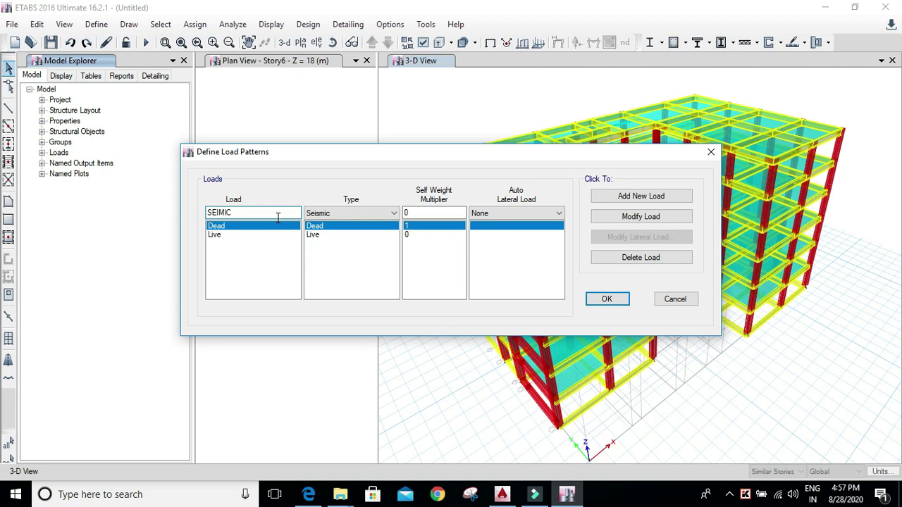
{"action": "type", "text": "S"}
{"action": "left_click", "coordinate": [392, 213]}
{"action": "left_click", "coordinate": [411, 213]}
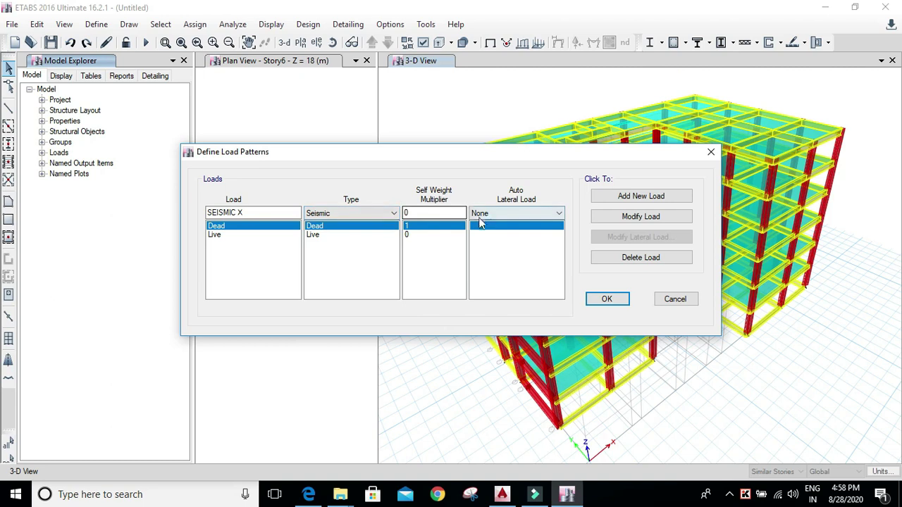
- Set the auto lateral load code to IS1893 2002 and add SEISMIC X as a new load pattern
{"action": "left_click", "coordinate": [554, 218]}
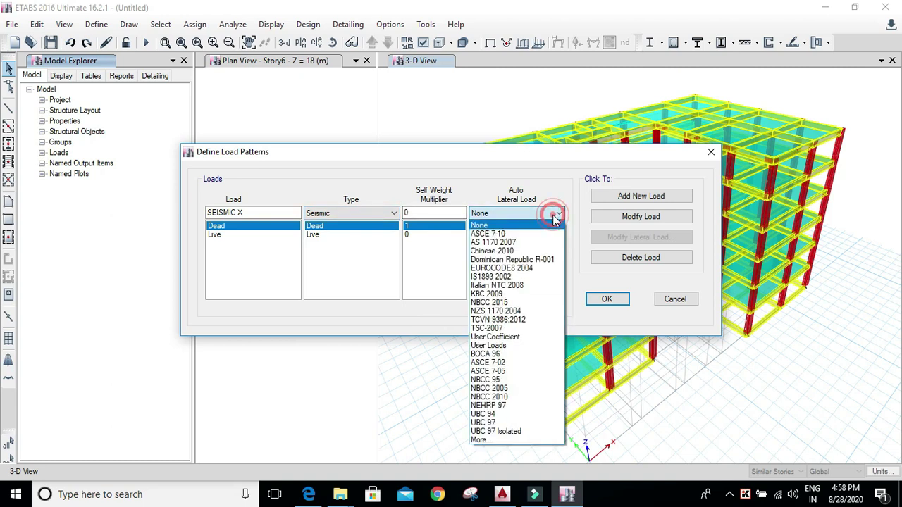
{"action": "left_click", "coordinate": [534, 277]}
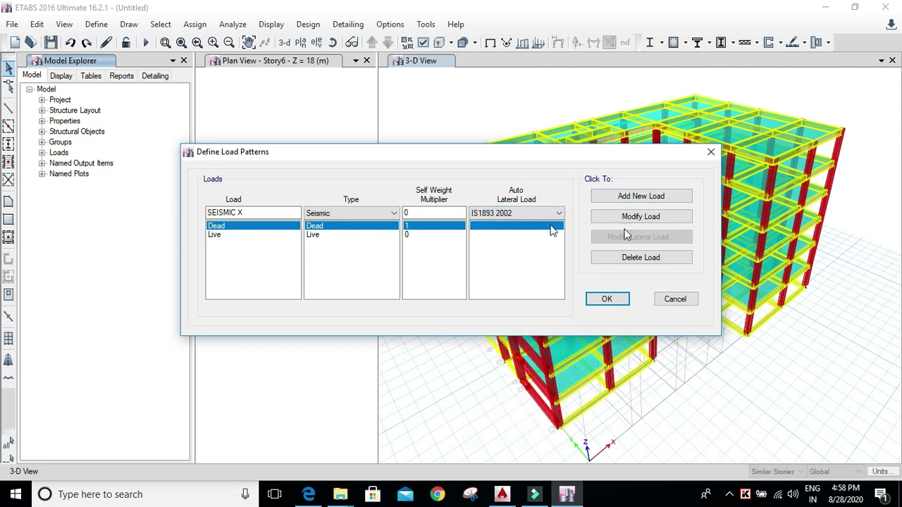
{"action": "left_click", "coordinate": [653, 198]}
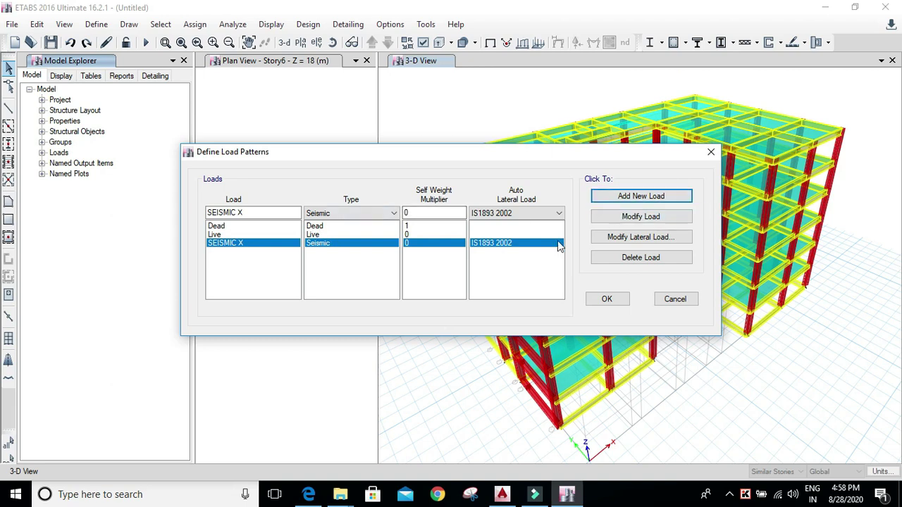
- Rename the load entry as SEISMIC Y and add it as another seismic load pattern with IS1893 2002
{"action": "left_click", "coordinate": [244, 215]}
{"action": "double_click", "coordinate": [241, 213]}
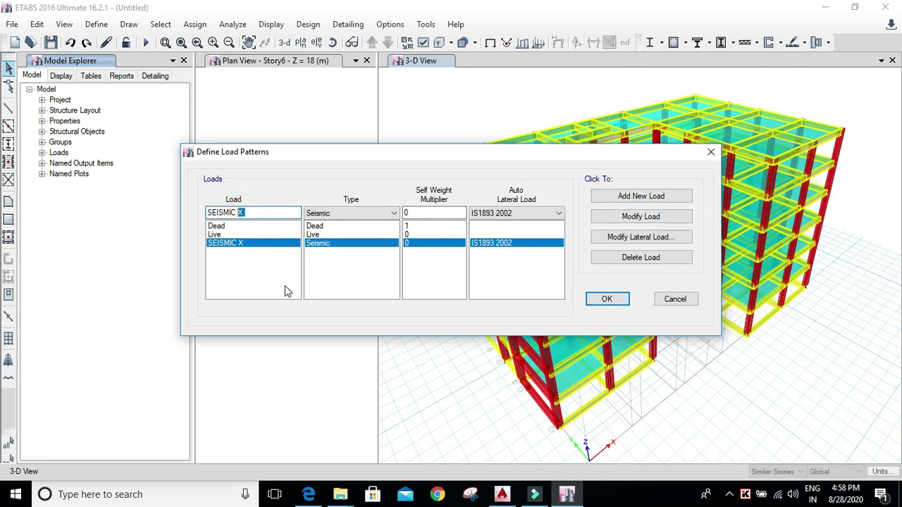
{"action": "type", "text": "Y"}
{"action": "left_click", "coordinate": [642, 197]}
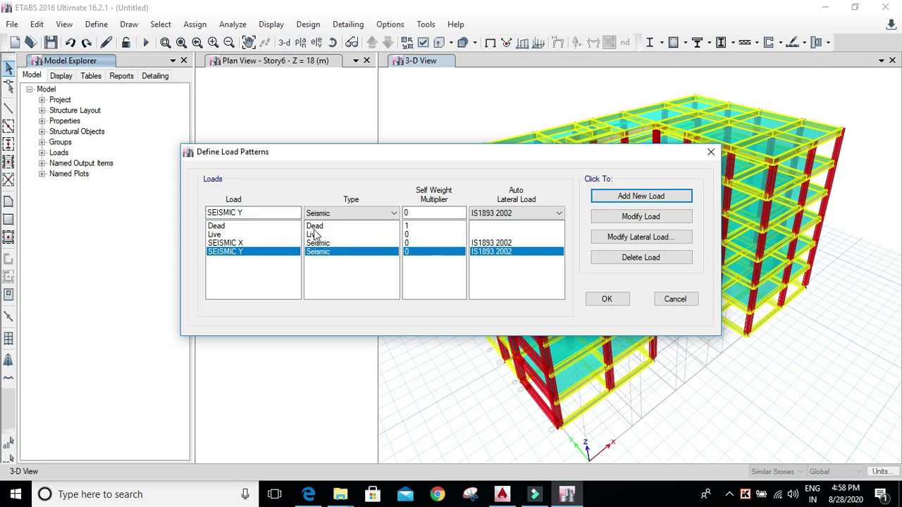
- In SEISMIC X's lateral load settings, turn off Y Dir, Y Dir + Eccentricity and Y Dir - Eccentricity
{"action": "left_click", "coordinate": [252, 243]}
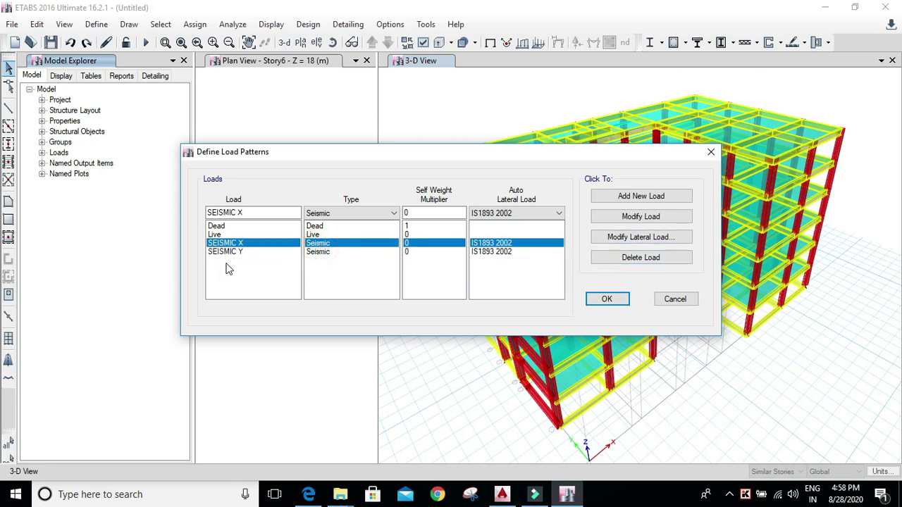
{"action": "left_click", "coordinate": [649, 239]}
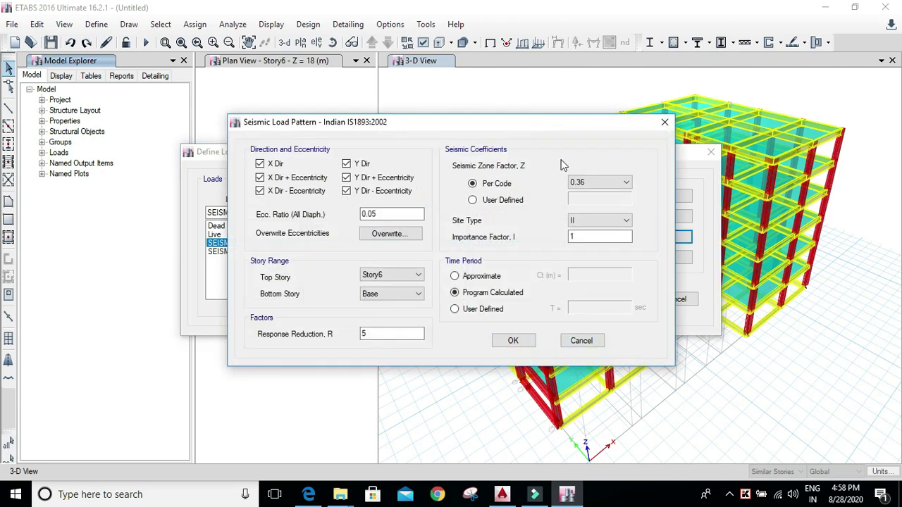
{"action": "left_click_drag", "start_coordinate": [517, 130], "coordinate": [671, 104]}
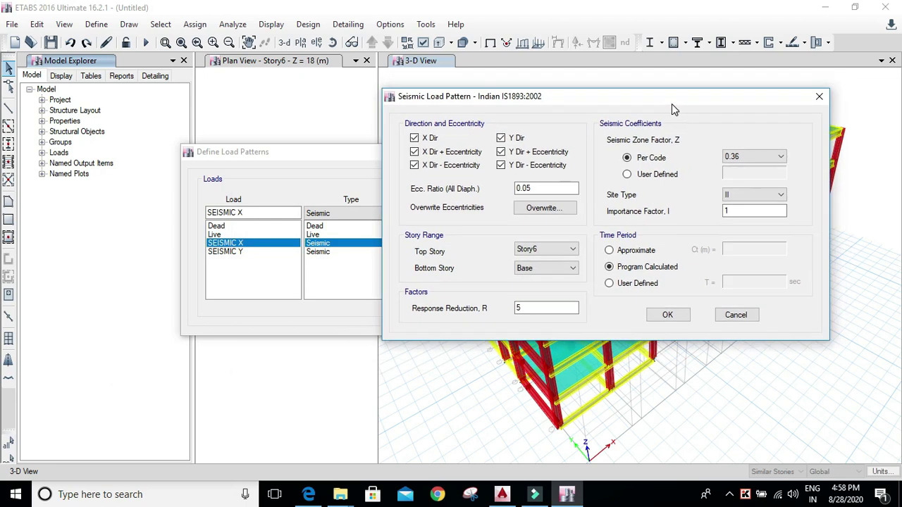
{"action": "left_click", "coordinate": [500, 138]}
{"action": "left_click", "coordinate": [500, 152]}
{"action": "left_click", "coordinate": [501, 165]}
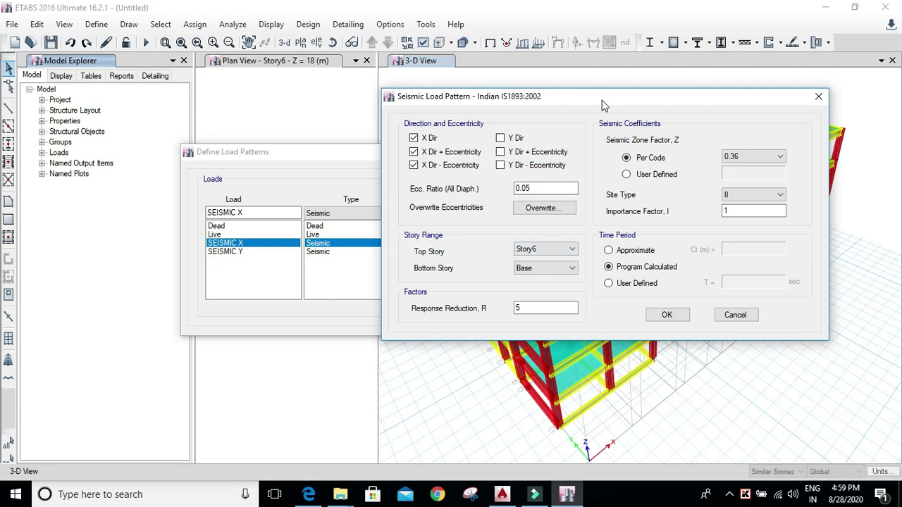
{"action": "left_click_drag", "start_coordinate": [602, 101], "coordinate": [555, 104]}
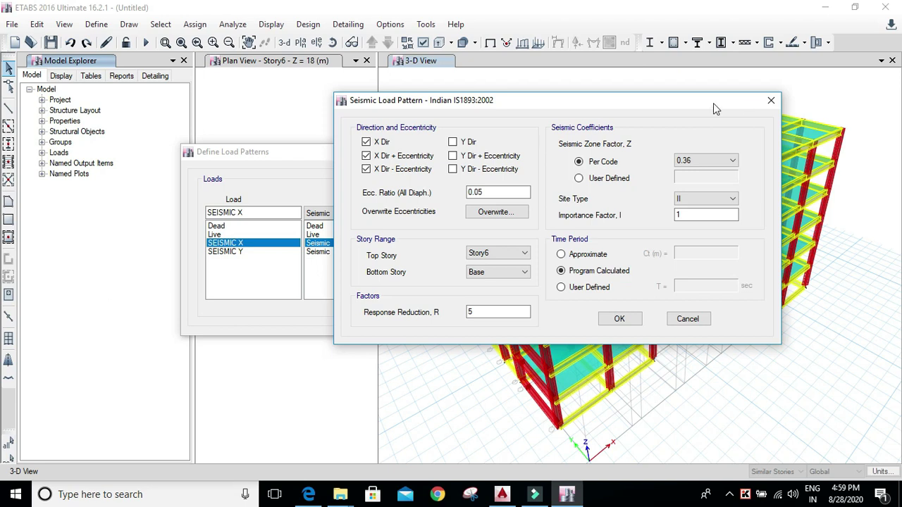
- Set the per-code seismic zone factor Z to 0.24 in the SEISMIC X load pattern
{"action": "left_click_drag", "start_coordinate": [712, 103], "coordinate": [616, 85]}
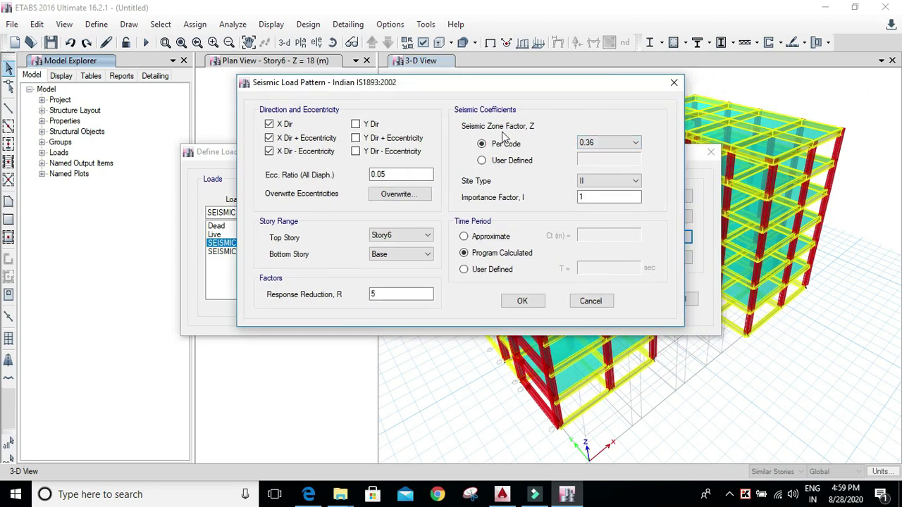
{"action": "left_click", "coordinate": [635, 143]}
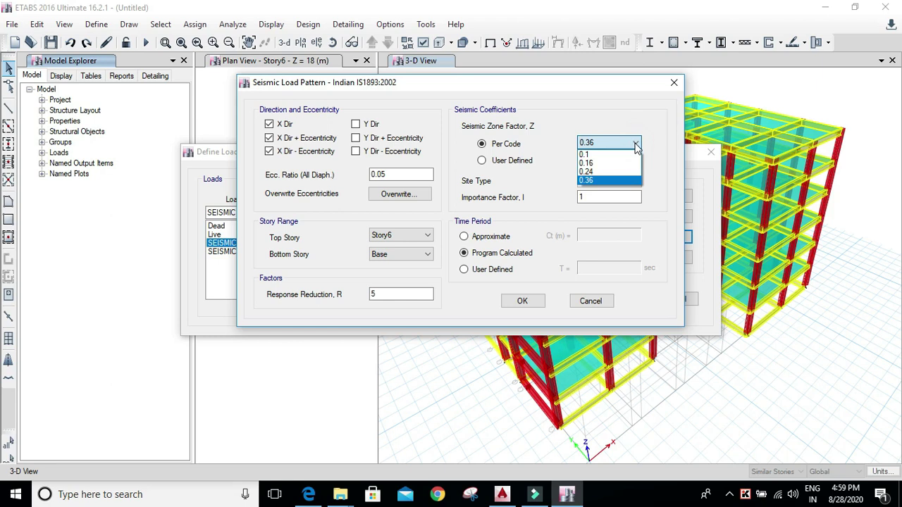
{"action": "left_click", "coordinate": [636, 146]}
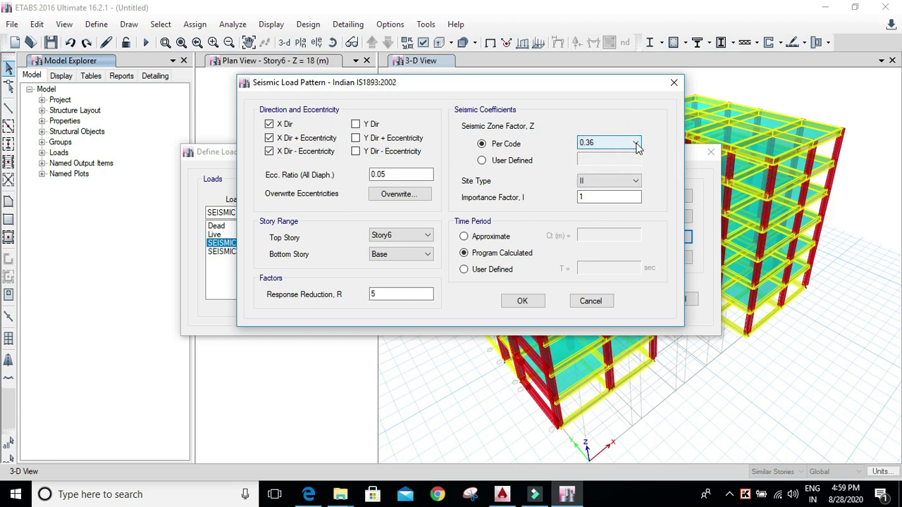
{"action": "left_click", "coordinate": [637, 146]}
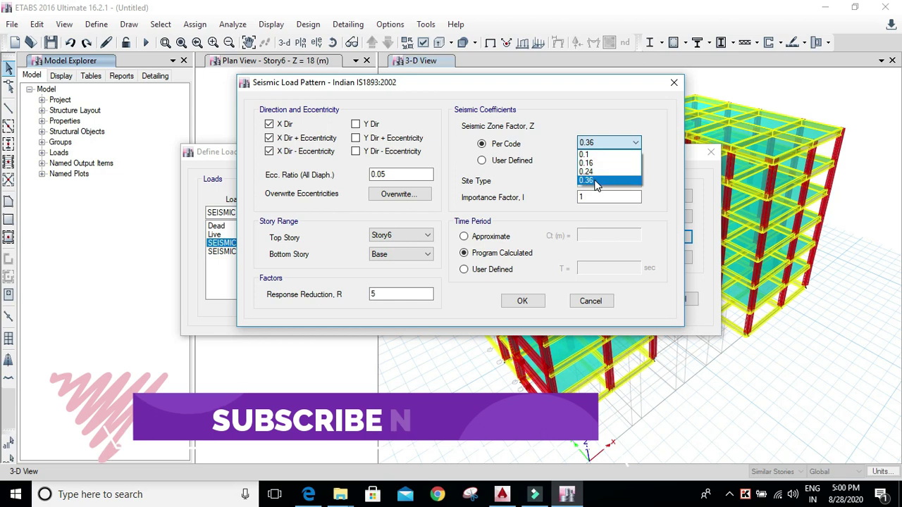
{"action": "left_click", "coordinate": [661, 143]}
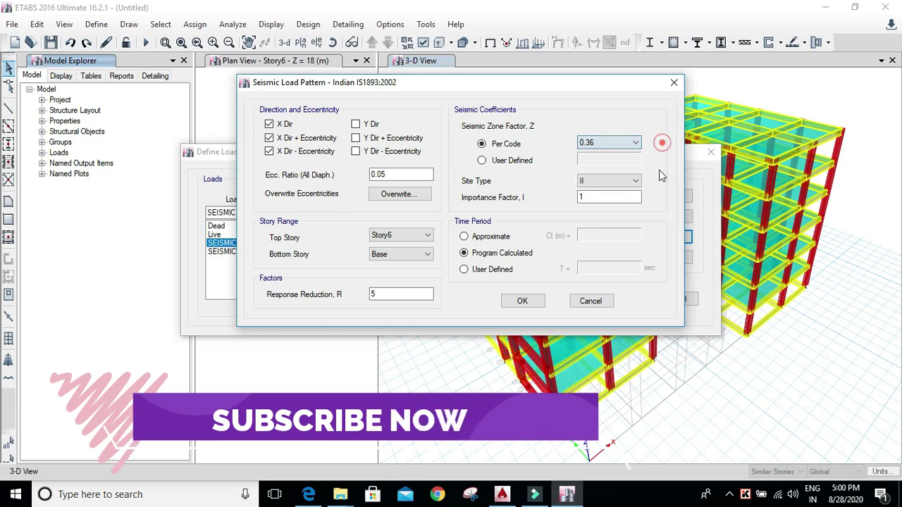
{"action": "left_click", "coordinate": [612, 144]}
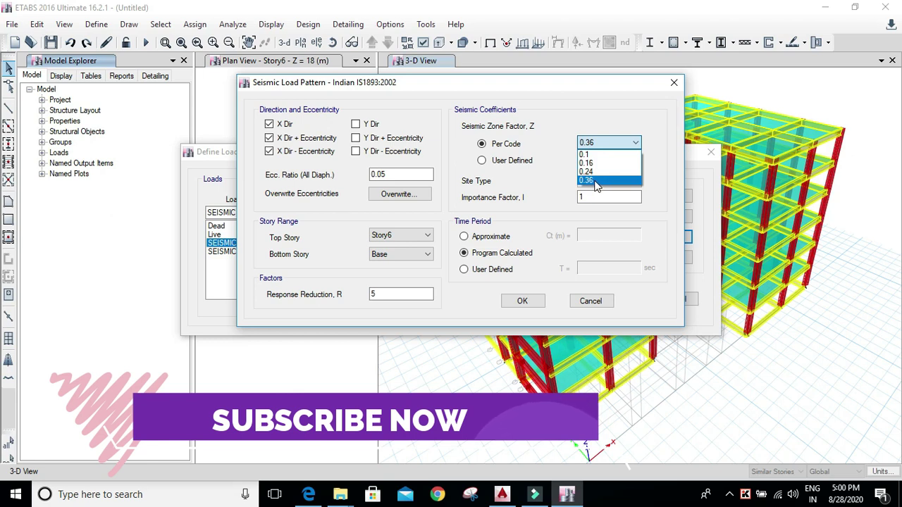
{"action": "left_click", "coordinate": [592, 180]}
{"action": "left_click", "coordinate": [605, 143]}
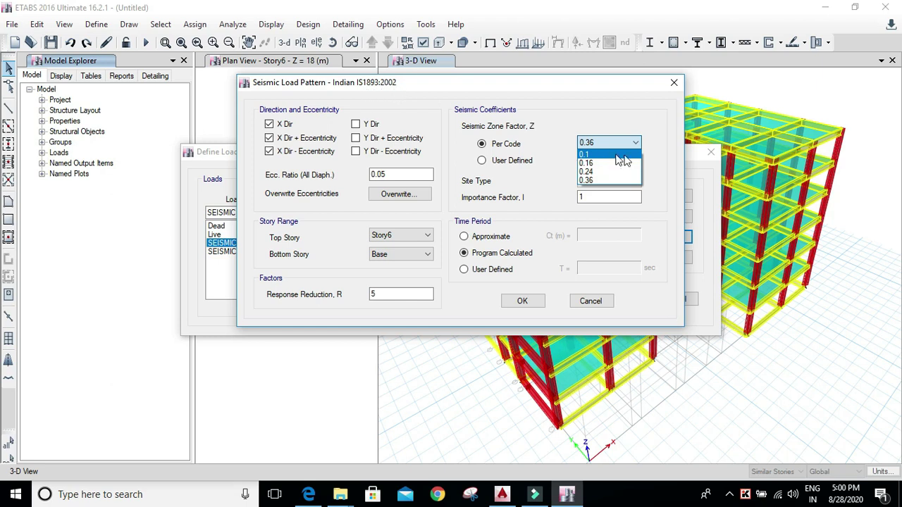
{"action": "left_click", "coordinate": [614, 111]}
{"action": "left_click", "coordinate": [627, 144]}
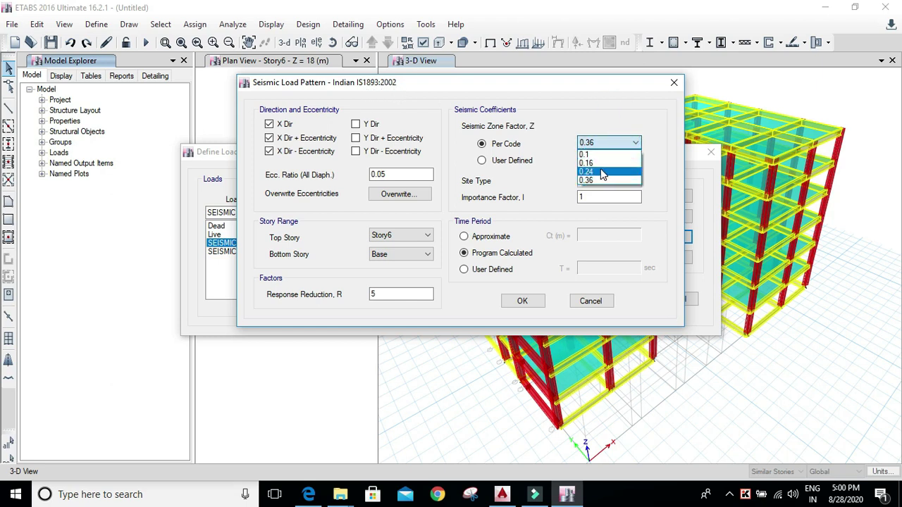
{"action": "left_click", "coordinate": [603, 172]}
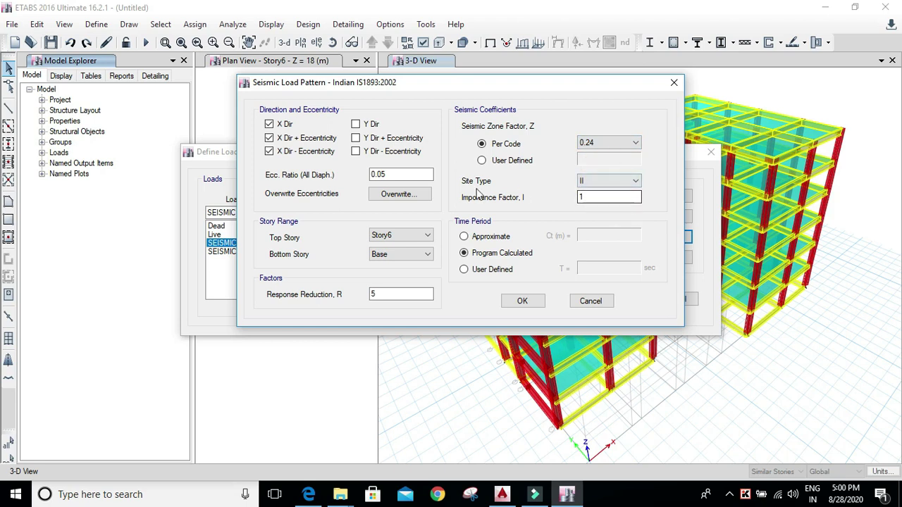
- Choose site type II for SEISMIC X and open the response reduction factor R for editing
{"action": "left_click", "coordinate": [635, 183]}
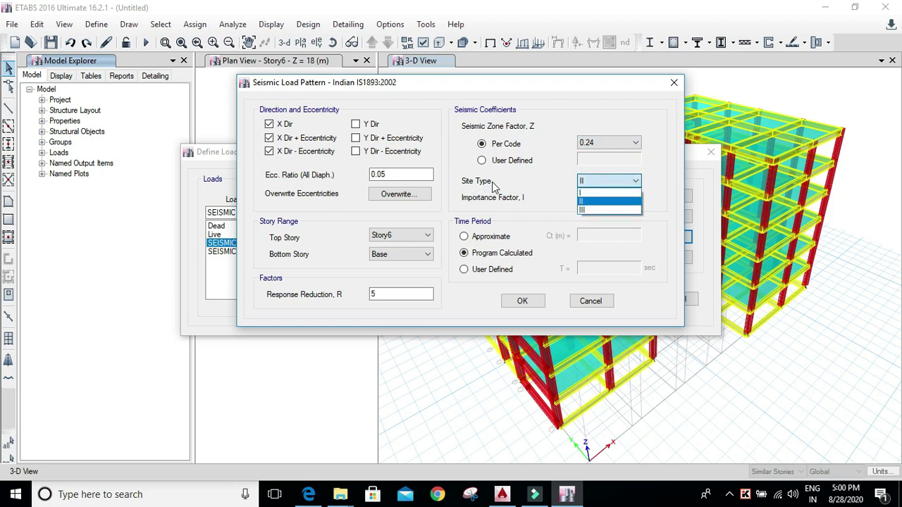
{"action": "left_click", "coordinate": [612, 204]}
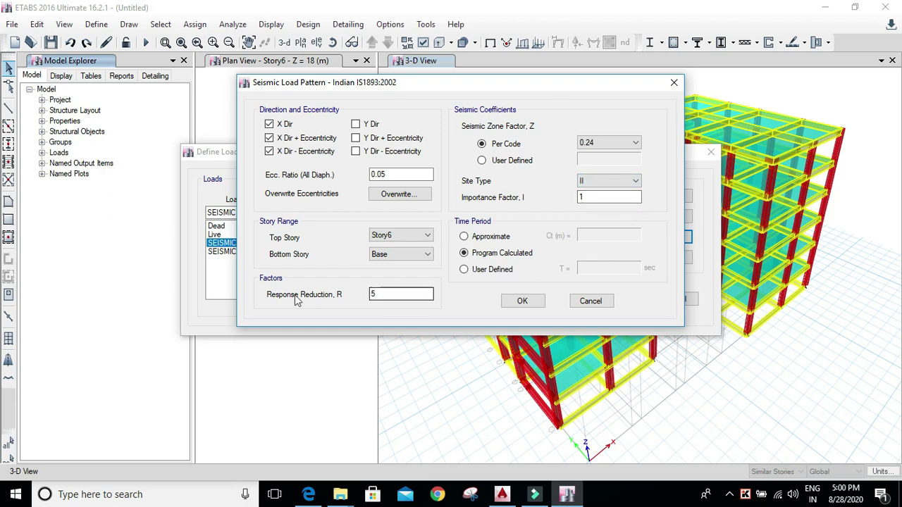
{"action": "left_click", "coordinate": [398, 293]}
{"action": "double_click", "coordinate": [402, 294]}
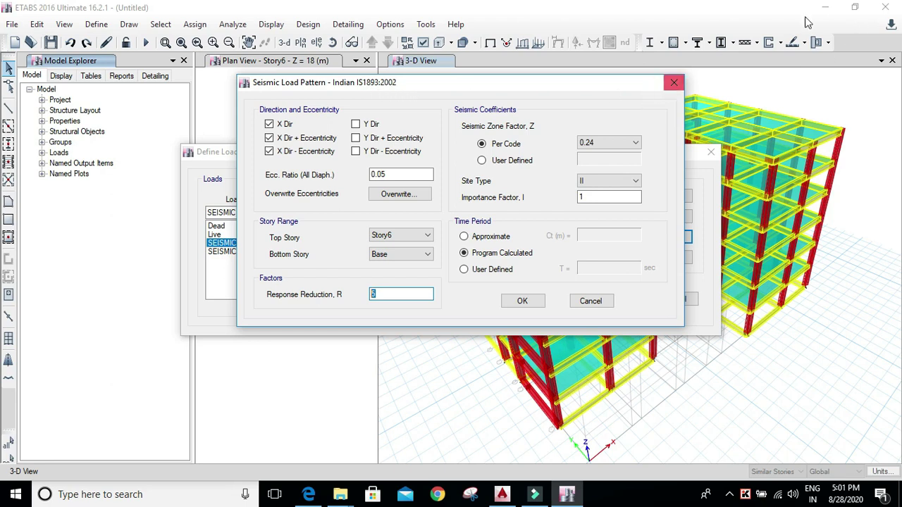
- Switch to File Explorer, open is.1893.1.2002 from the Desktop folder and close the duplicate copy of the document
{"action": "left_click", "coordinate": [830, 5]}
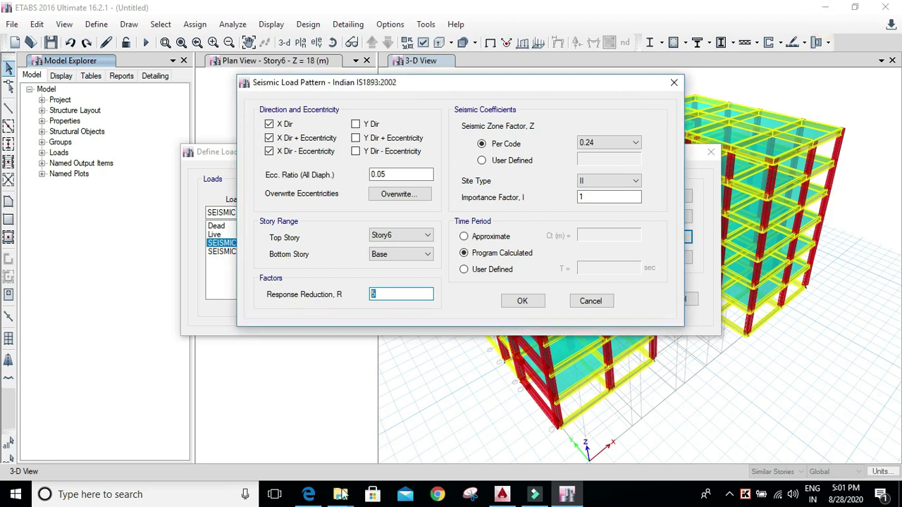
{"action": "mouse_move", "coordinate": [340, 495]}
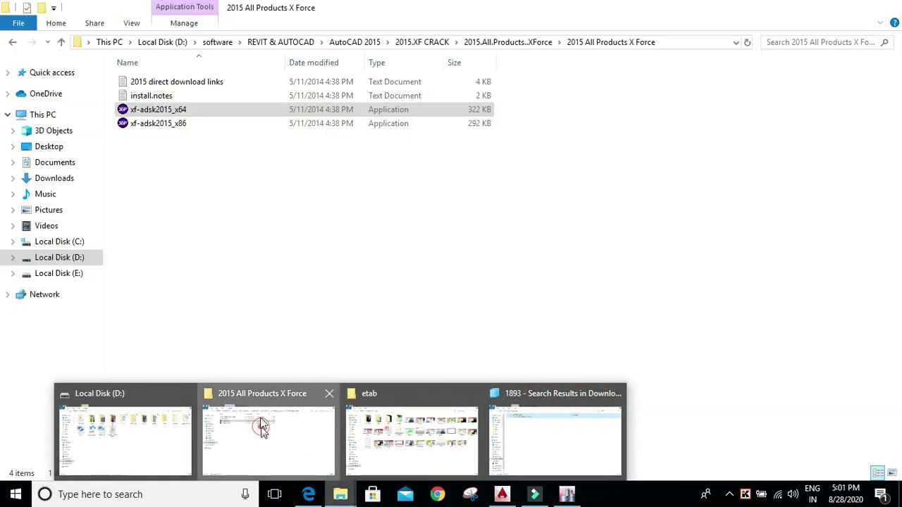
{"action": "left_click", "coordinate": [261, 417]}
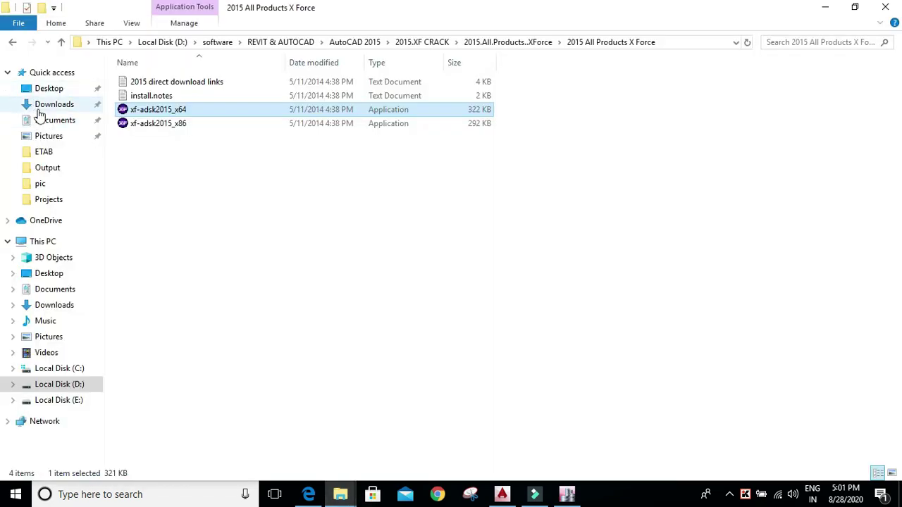
{"action": "left_click", "coordinate": [58, 90]}
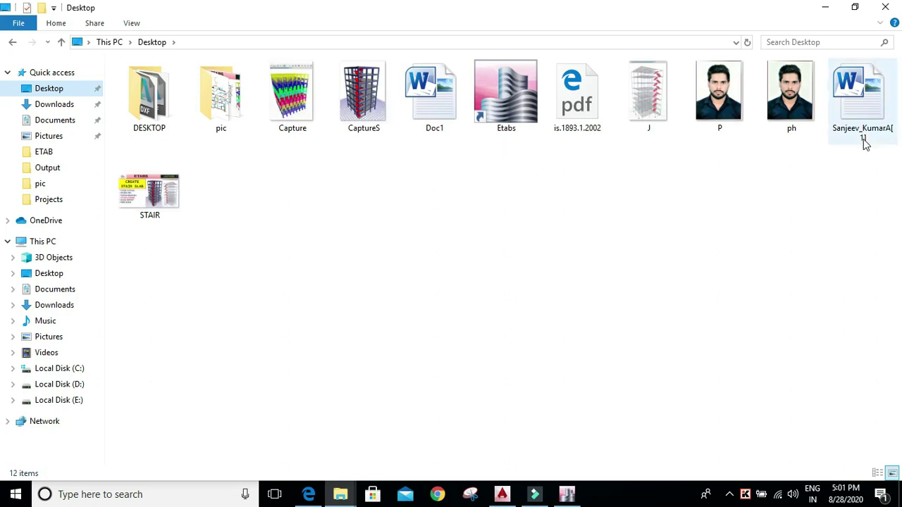
{"action": "double_click", "coordinate": [566, 118]}
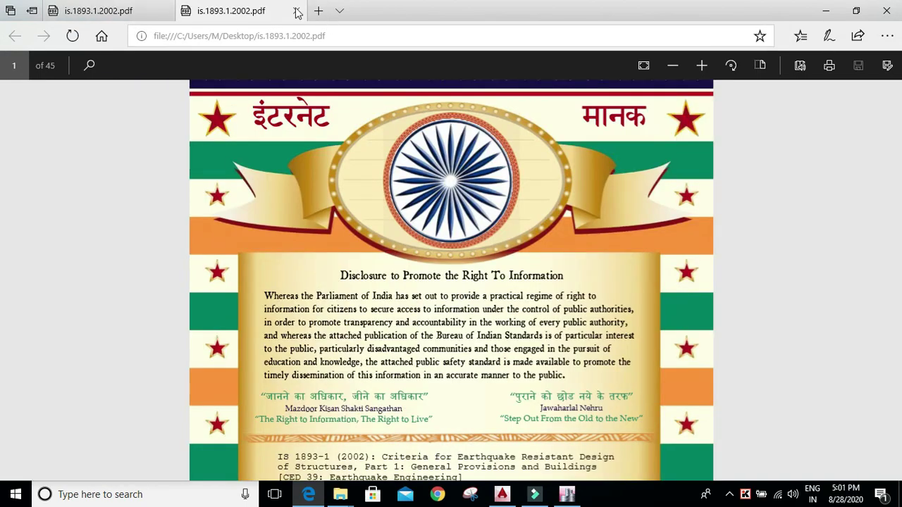
{"action": "left_click", "coordinate": [297, 11]}
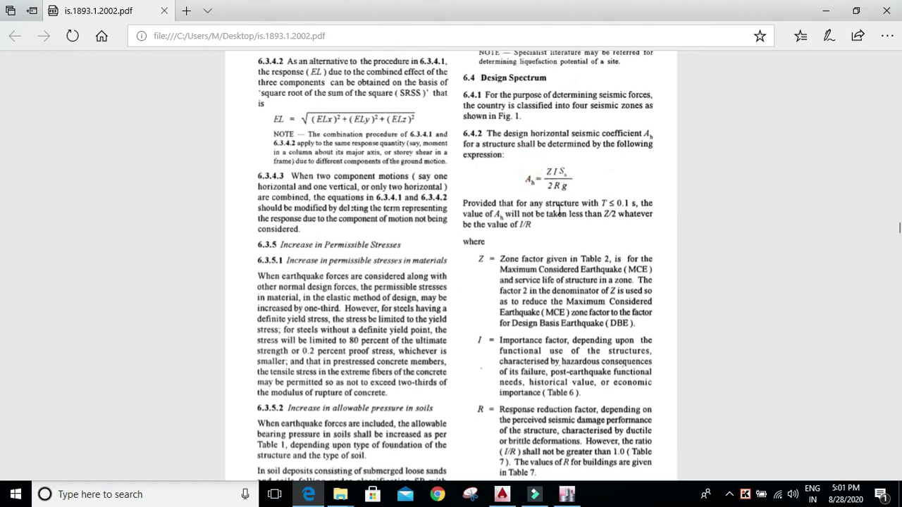
- Examine the design spectrum clause 6.4.2 with the soil types in Table 1 and the zone factors in Table 2
{"action": "scroll", "coordinate": [537, 267], "scroll_direction": "down", "scroll_amount": 3}
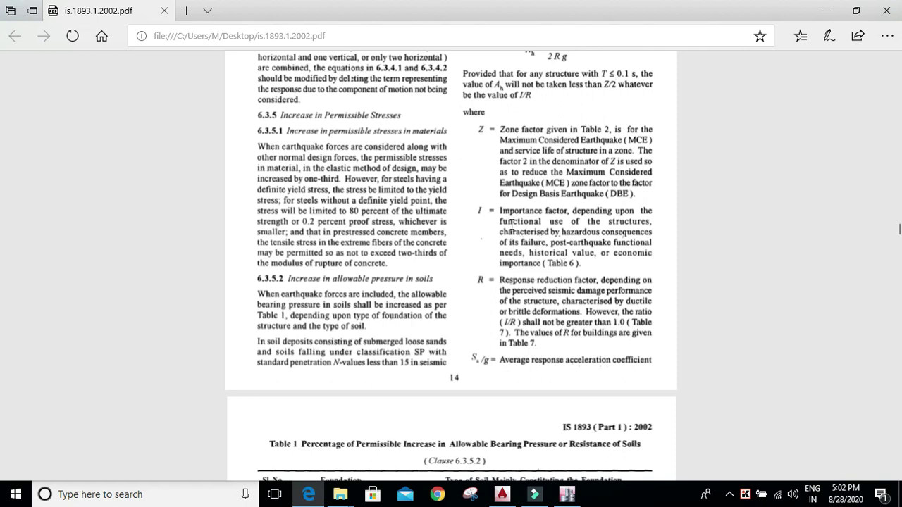
{"action": "scroll", "coordinate": [511, 224], "scroll_direction": "down", "scroll_amount": 4}
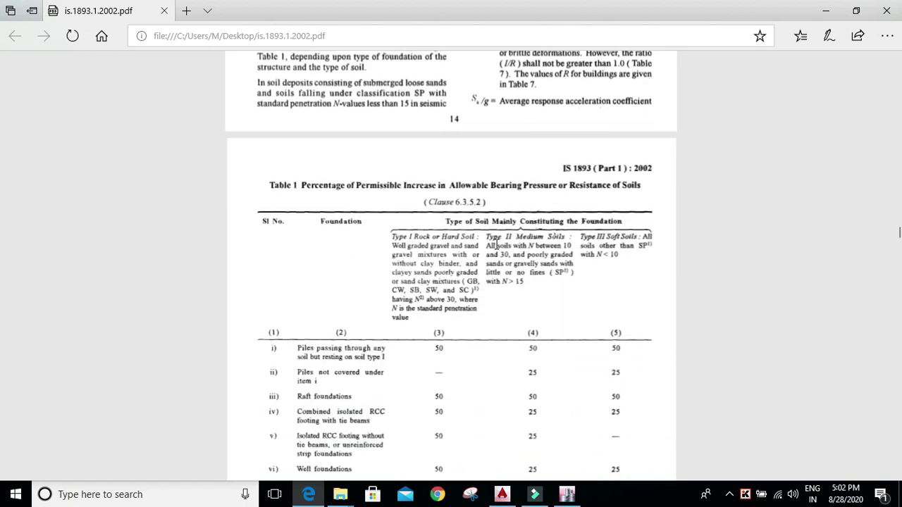
{"action": "scroll", "coordinate": [416, 199], "scroll_direction": "up", "scroll_amount": 4}
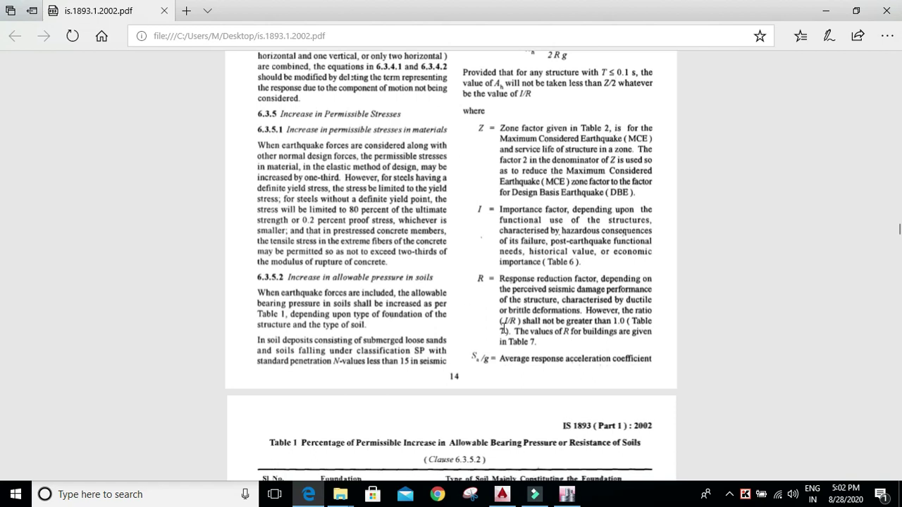
{"action": "scroll", "coordinate": [509, 286], "scroll_direction": "down", "scroll_amount": 3}
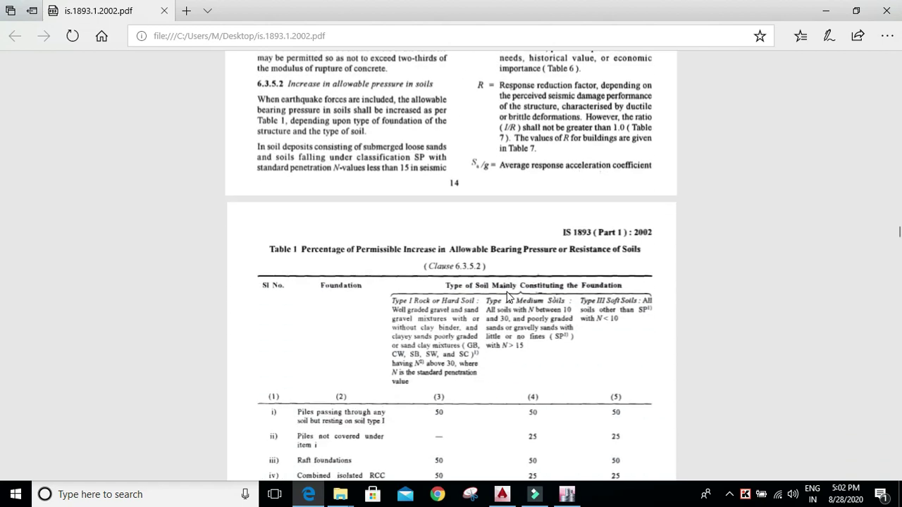
{"action": "scroll", "coordinate": [275, 204], "scroll_direction": "down", "scroll_amount": 1}
{"action": "scroll", "coordinate": [359, 218], "scroll_direction": "down", "scroll_amount": 10}
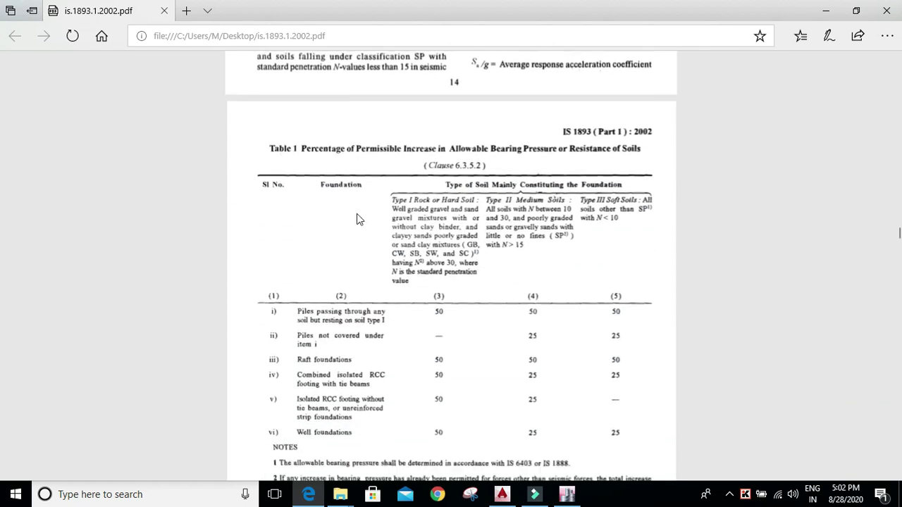
{"action": "scroll", "coordinate": [385, 268], "scroll_direction": "down", "scroll_amount": 3}
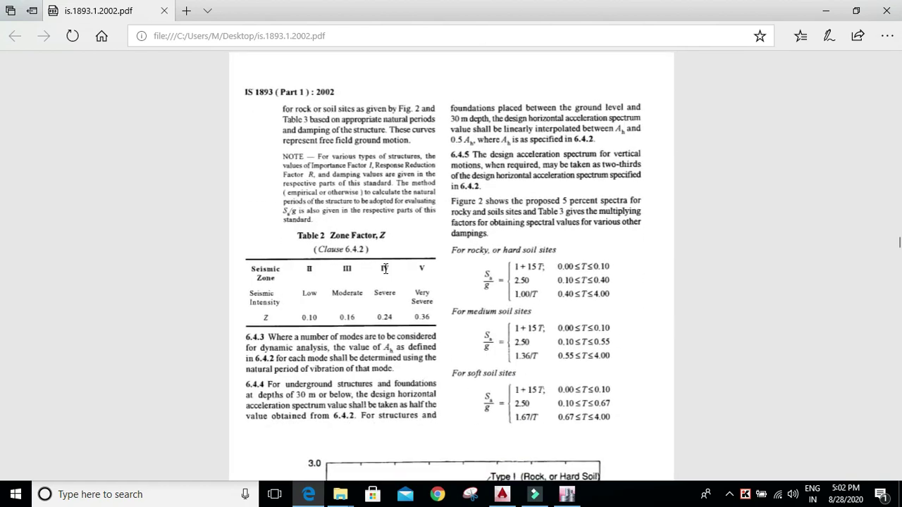
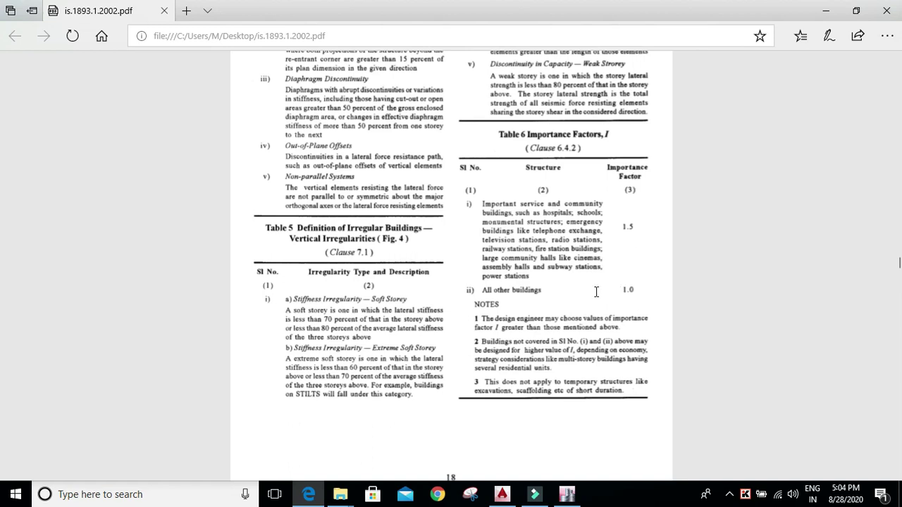
- Examine the importance factors in Table 6 and the response reduction factors for building systems in Table 7
{"action": "scroll", "coordinate": [574, 275], "scroll_direction": "down", "scroll_amount": 2}
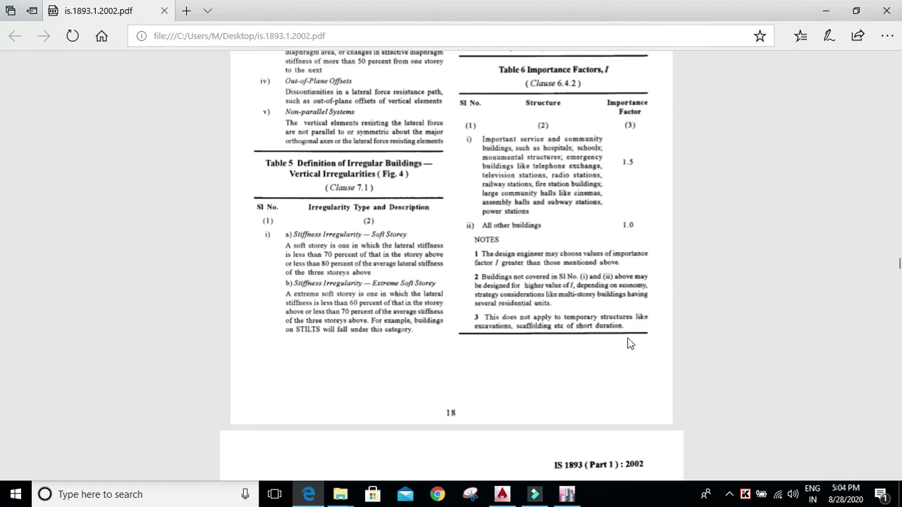
{"action": "scroll", "coordinate": [524, 269], "scroll_direction": "down", "scroll_amount": 2}
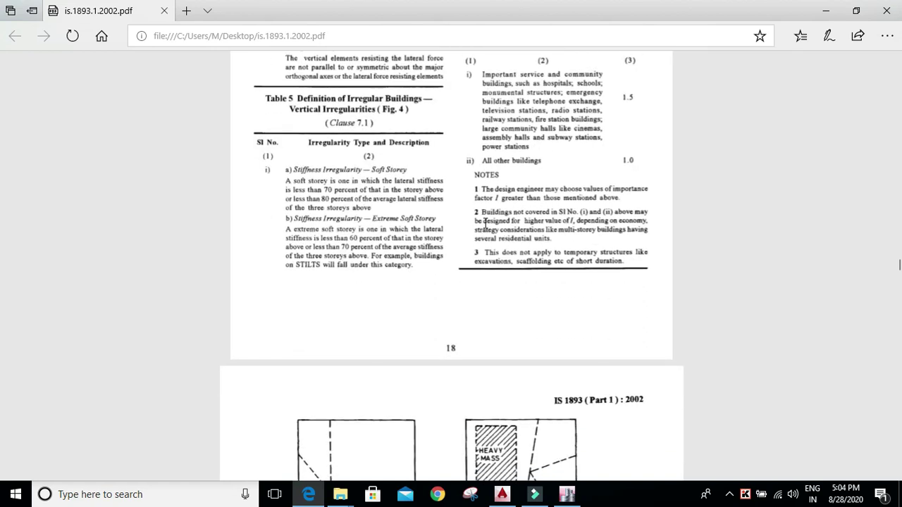
{"action": "scroll", "coordinate": [473, 264], "scroll_direction": "down", "scroll_amount": 10}
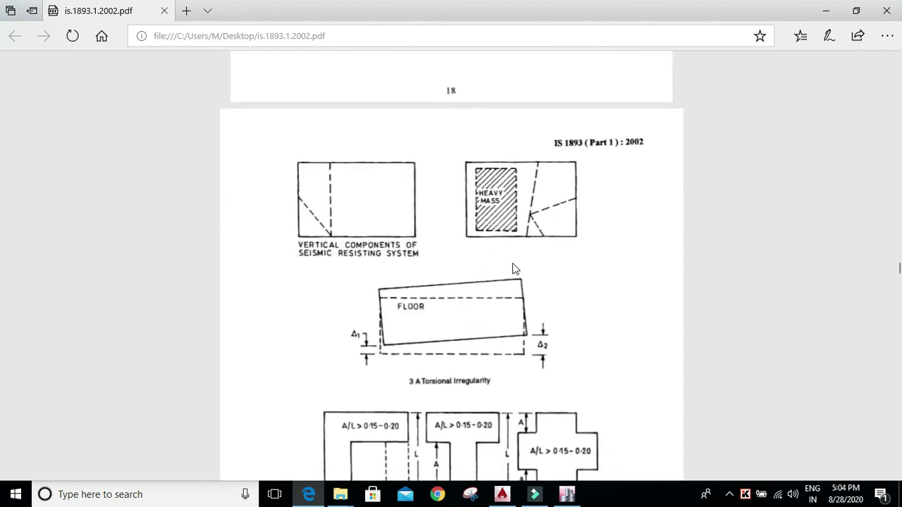
{"action": "scroll", "coordinate": [548, 275], "scroll_direction": "down", "scroll_amount": 20}
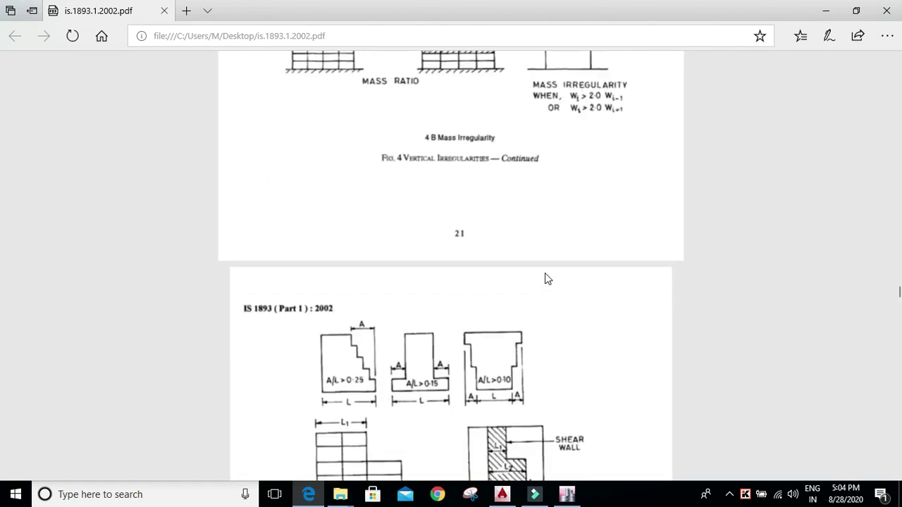
{"action": "scroll", "coordinate": [449, 279], "scroll_direction": "down", "scroll_amount": 15}
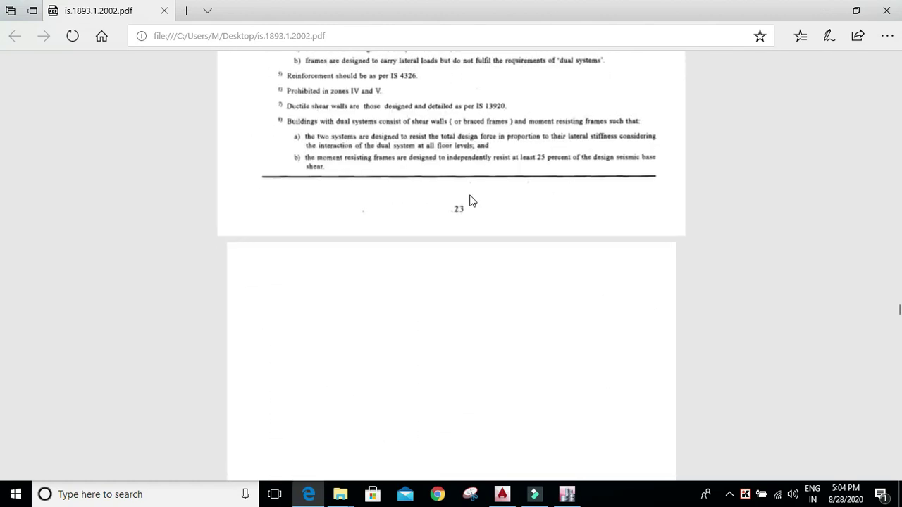
{"action": "scroll", "coordinate": [469, 205], "scroll_direction": "up", "scroll_amount": 5}
{"action": "scroll", "coordinate": [451, 190], "scroll_direction": "up", "scroll_amount": 3}
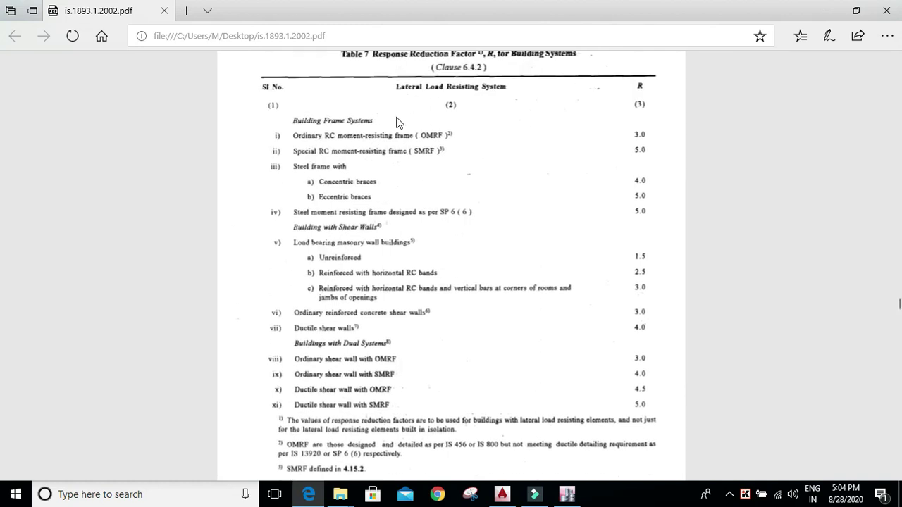
{"action": "scroll", "coordinate": [396, 122], "scroll_direction": "up", "scroll_amount": 2}
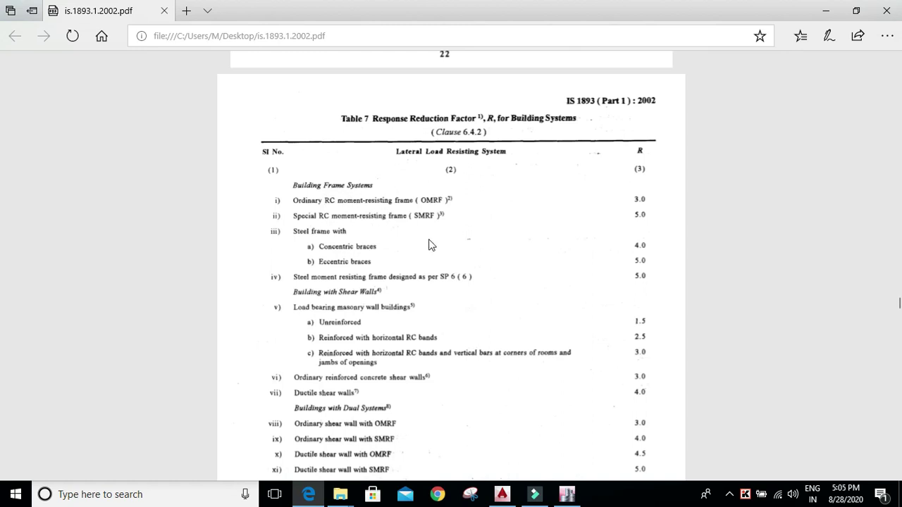
- Examine the Table 7 notes, the Table 8 imposed load percentages, the design force clauses and the Annex B tectonic map
{"action": "scroll", "coordinate": [344, 233], "scroll_direction": "down", "scroll_amount": 1}
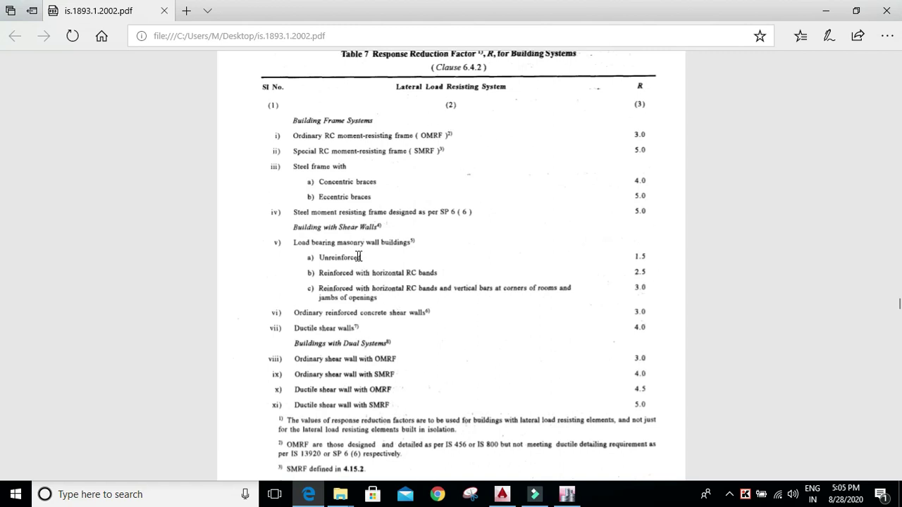
{"action": "scroll", "coordinate": [540, 226], "scroll_direction": "down", "scroll_amount": 5}
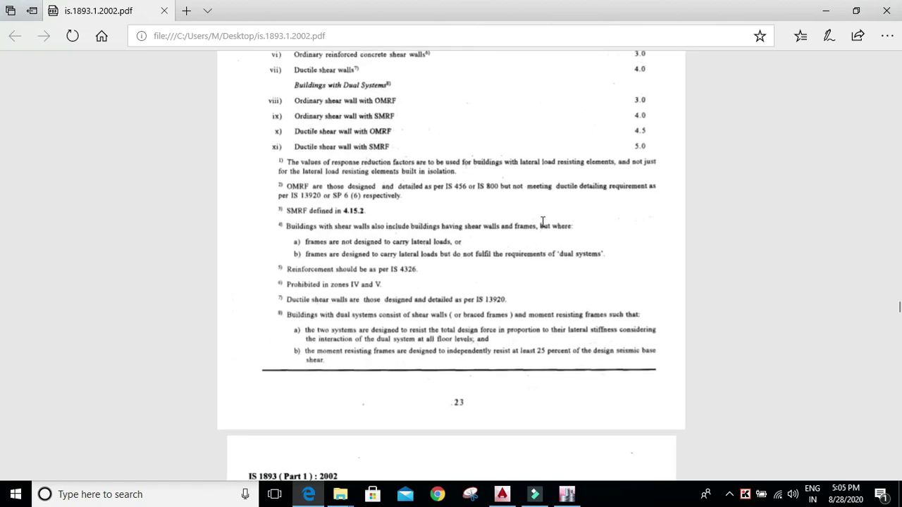
{"action": "scroll", "coordinate": [536, 222], "scroll_direction": "down", "scroll_amount": 7}
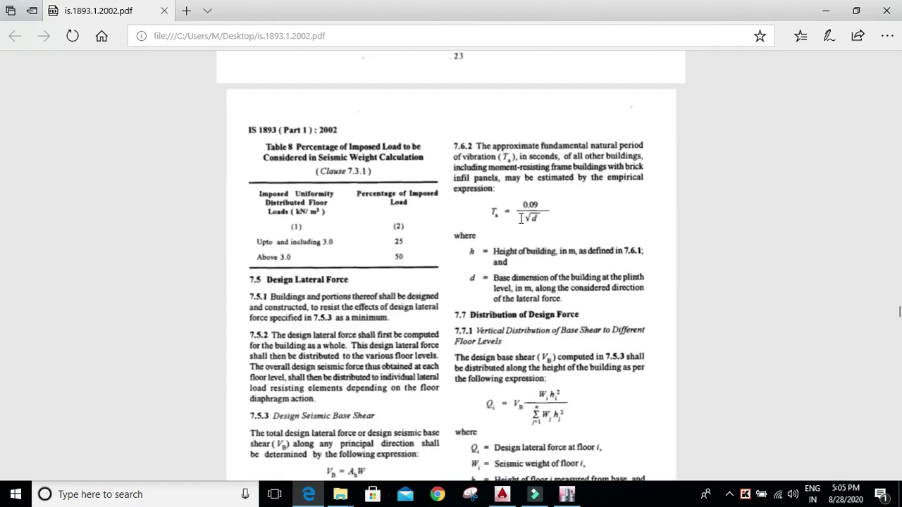
{"action": "scroll", "coordinate": [569, 224], "scroll_direction": "down", "scroll_amount": 15}
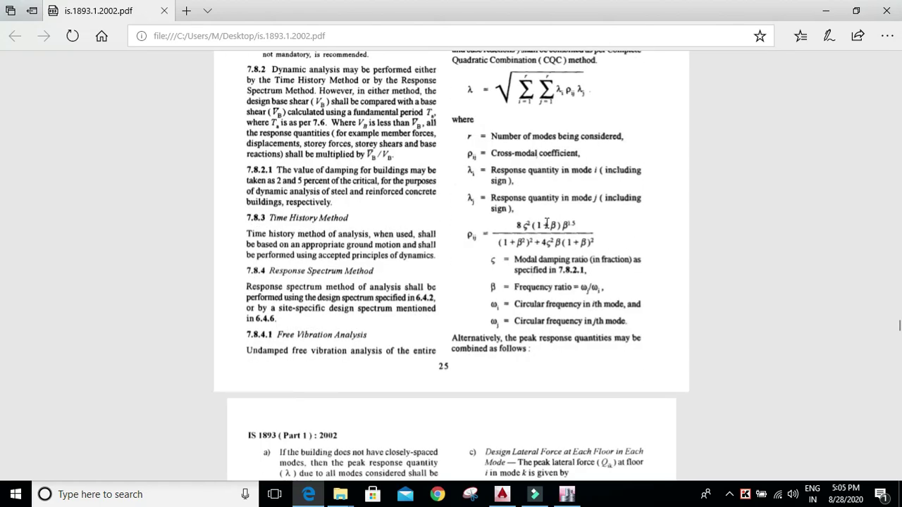
{"action": "scroll", "coordinate": [547, 224], "scroll_direction": "down", "scroll_amount": 20}
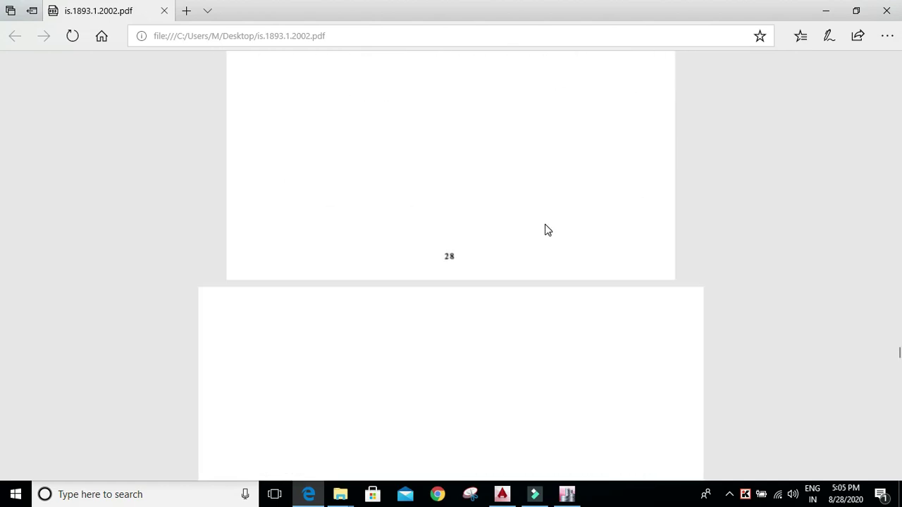
{"action": "scroll", "coordinate": [543, 227], "scroll_direction": "down", "scroll_amount": 15}
{"action": "scroll", "coordinate": [467, 191], "scroll_direction": "up", "scroll_amount": 7}
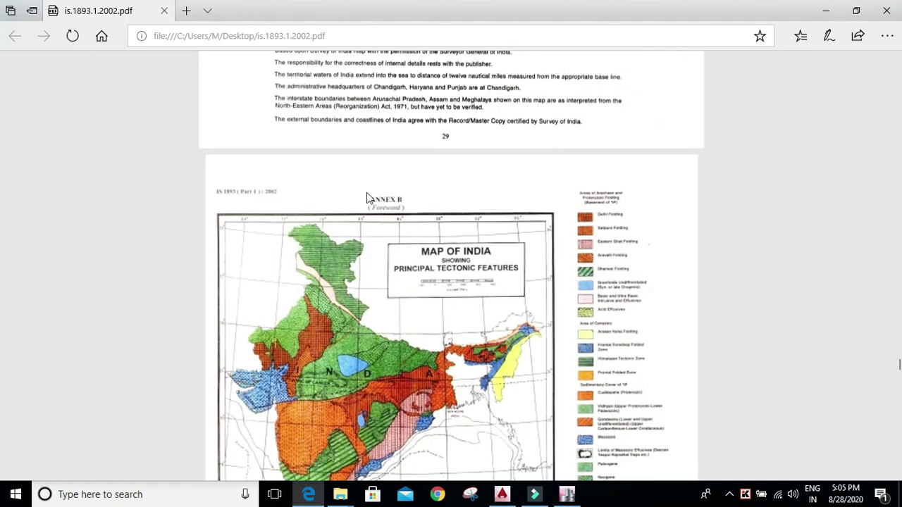
{"action": "scroll", "coordinate": [495, 222], "scroll_direction": "down", "scroll_amount": 10}
{"action": "scroll", "coordinate": [456, 216], "scroll_direction": "up", "scroll_amount": 6}
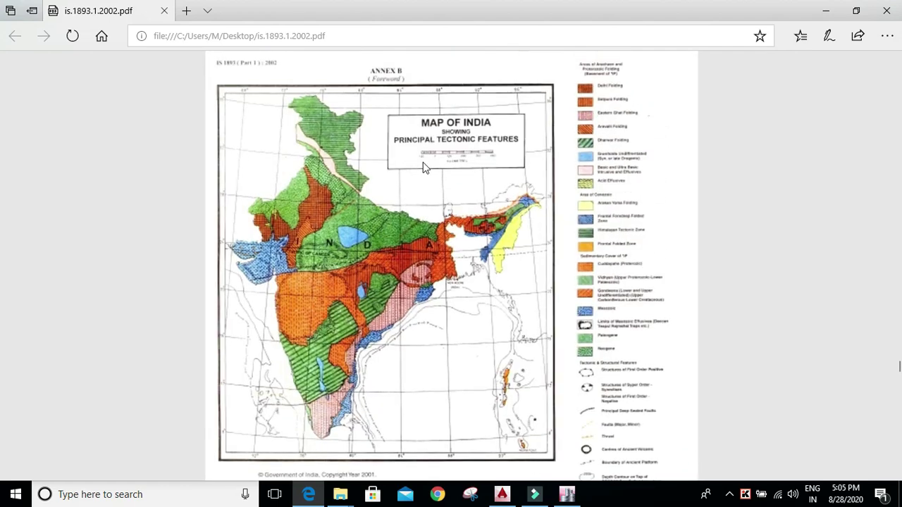
{"action": "scroll", "coordinate": [422, 165], "scroll_direction": "down", "scroll_amount": 5}
- Examine the earthquake intensity scale and the Annex E zone factors for some important towns
{"action": "scroll", "coordinate": [483, 203], "scroll_direction": "down", "scroll_amount": 20}
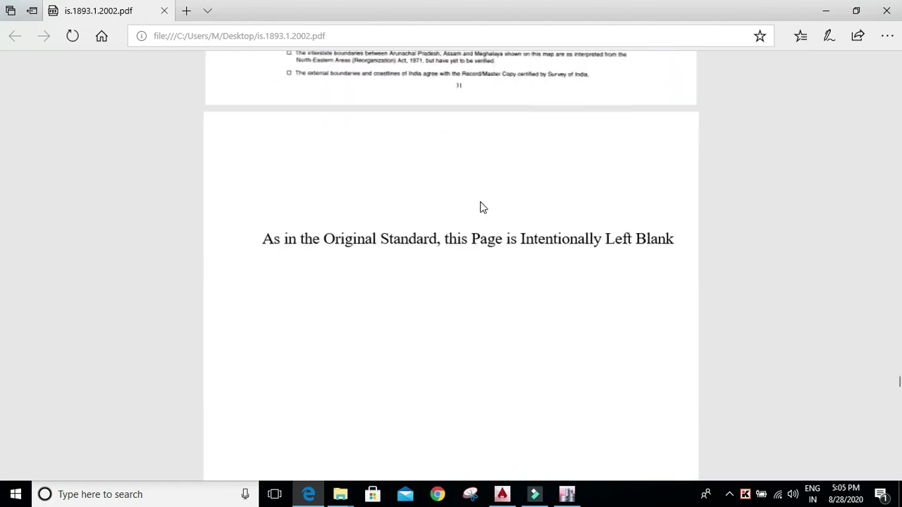
{"action": "scroll", "coordinate": [479, 205], "scroll_direction": "down", "scroll_amount": 5}
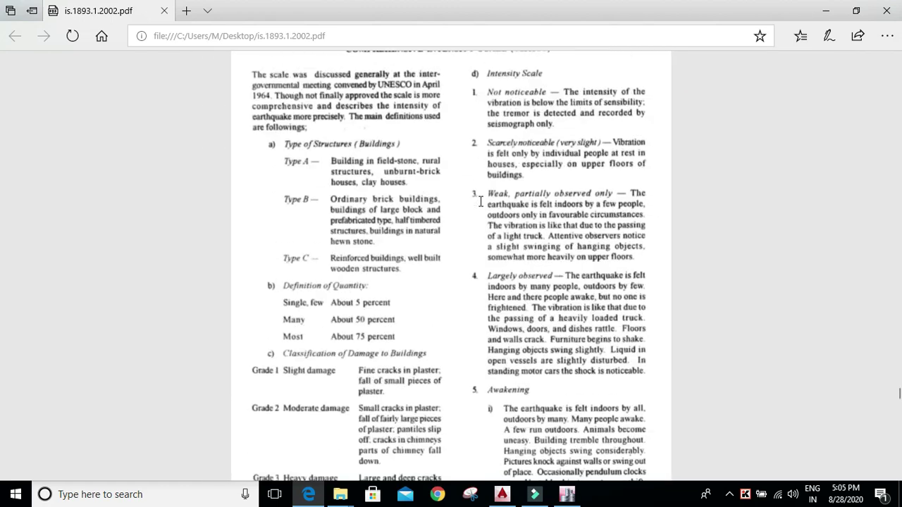
{"action": "scroll", "coordinate": [445, 148], "scroll_direction": "up", "scroll_amount": 3}
{"action": "scroll", "coordinate": [480, 198], "scroll_direction": "down", "scroll_amount": 15}
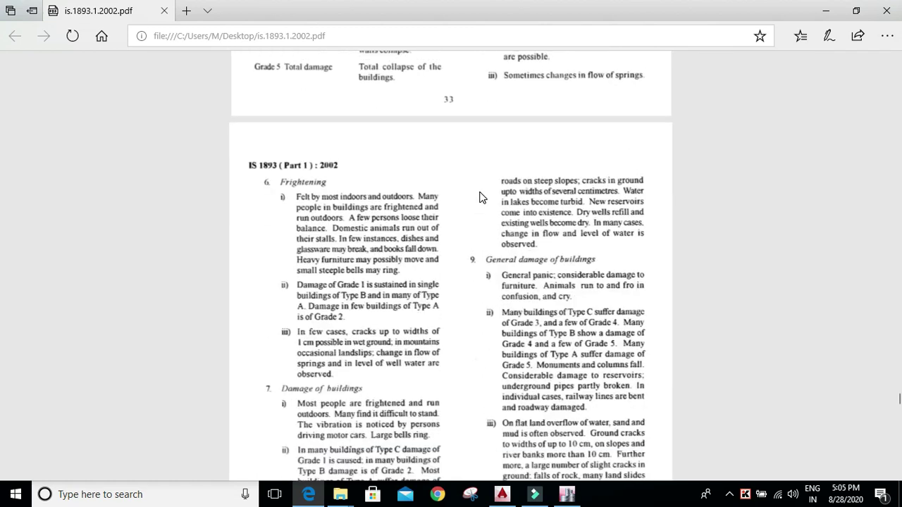
{"action": "scroll", "coordinate": [480, 198], "scroll_direction": "down", "scroll_amount": 15}
{"action": "scroll", "coordinate": [479, 191], "scroll_direction": "up", "scroll_amount": 9}
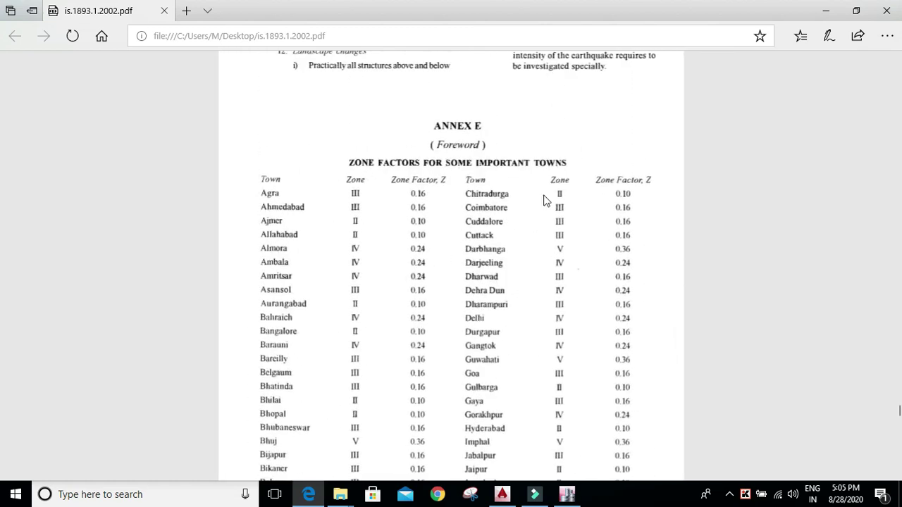
{"action": "scroll", "coordinate": [328, 236], "scroll_direction": "down", "scroll_amount": 1}
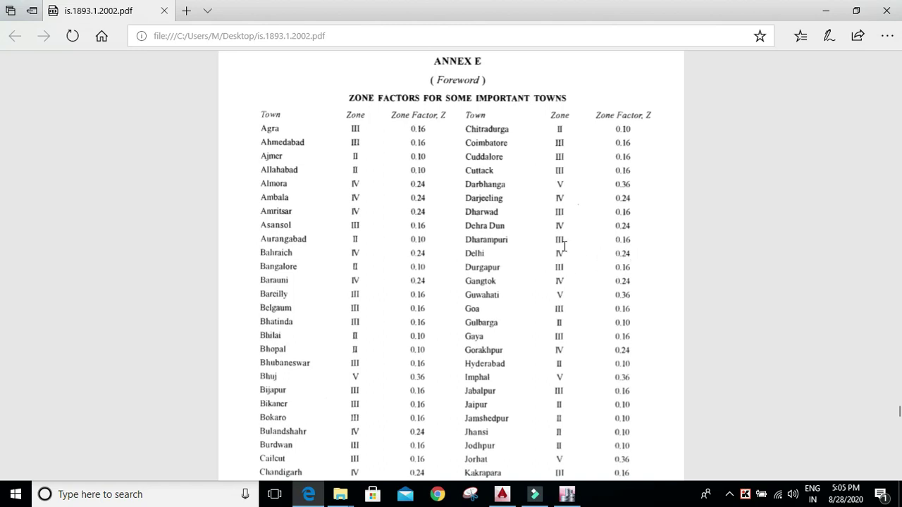
{"action": "scroll", "coordinate": [562, 244], "scroll_direction": "down", "scroll_amount": 1}
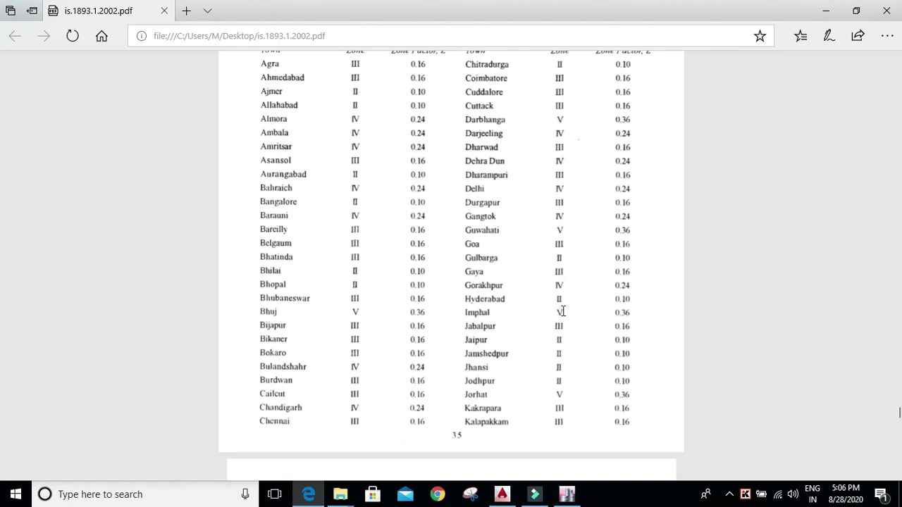
{"action": "scroll", "coordinate": [562, 307], "scroll_direction": "down", "scroll_amount": 1}
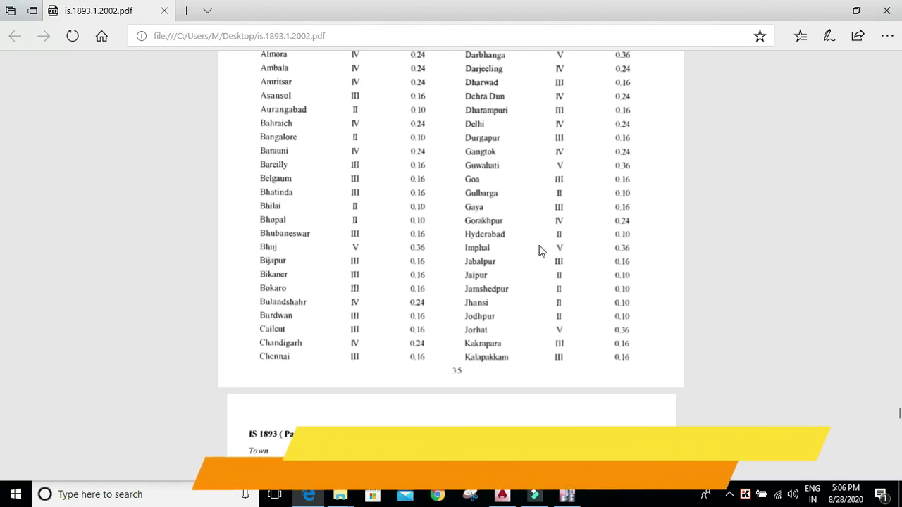
{"action": "scroll", "coordinate": [319, 246], "scroll_direction": "down", "scroll_amount": 7}
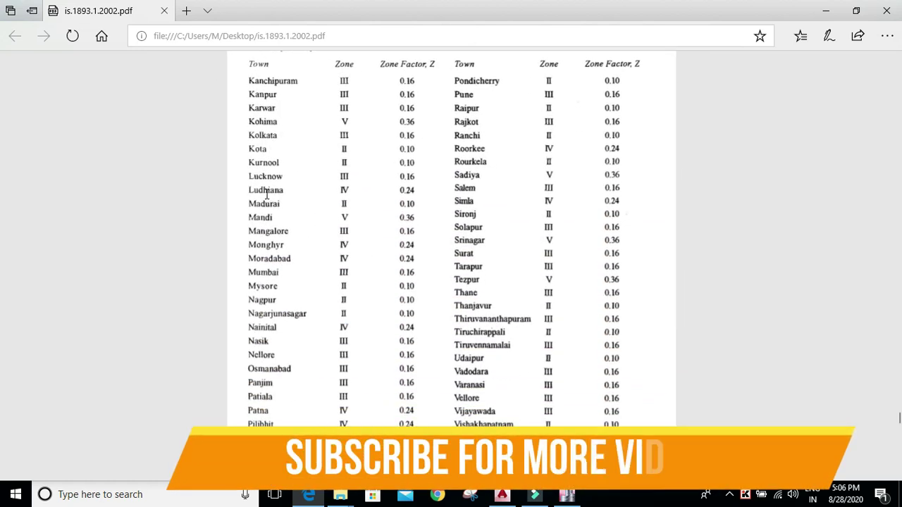
{"action": "scroll", "coordinate": [502, 273], "scroll_direction": "down", "scroll_amount": 8}
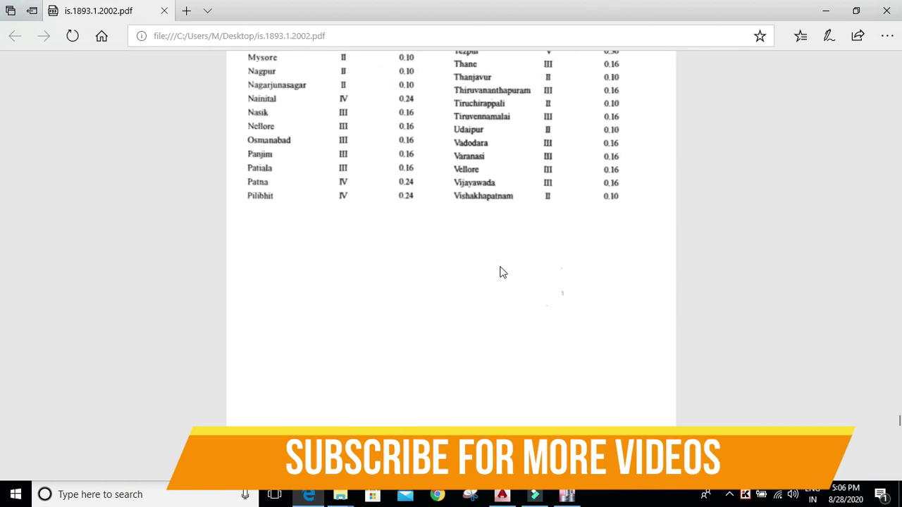
{"action": "scroll", "coordinate": [630, 368], "scroll_direction": "down", "scroll_amount": 5}
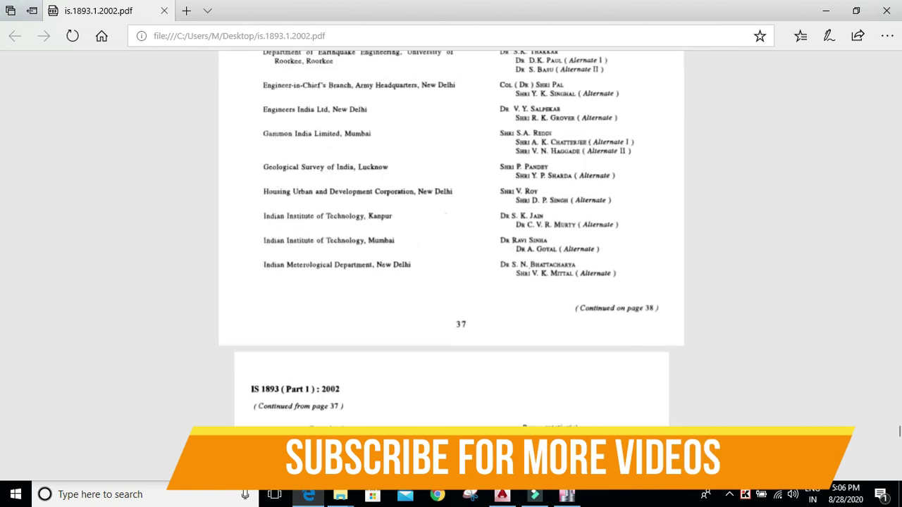
- Switch back to ETABS and accept the SEISMIC X lateral load settings with a response reduction factor R of 5
{"action": "left_click", "coordinate": [568, 495]}
{"action": "double_click", "coordinate": [378, 294]}
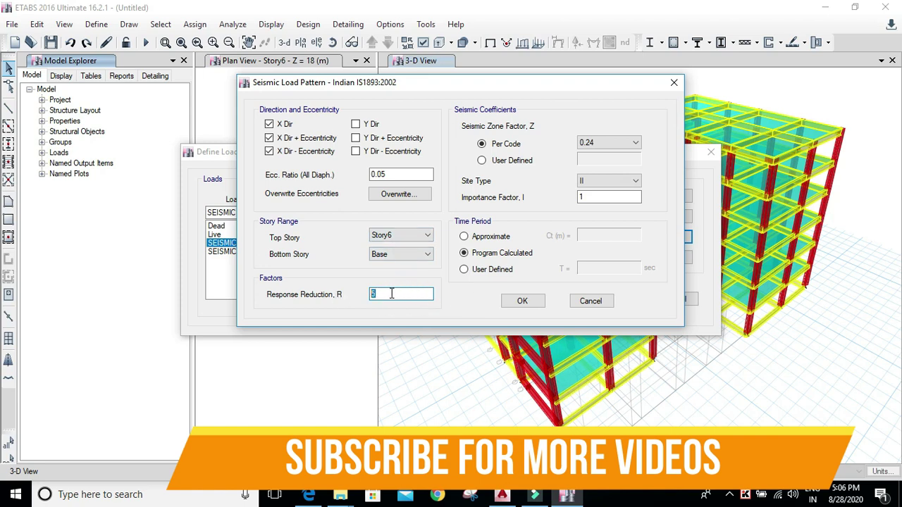
{"action": "left_click_drag", "start_coordinate": [409, 294], "coordinate": [357, 296]}
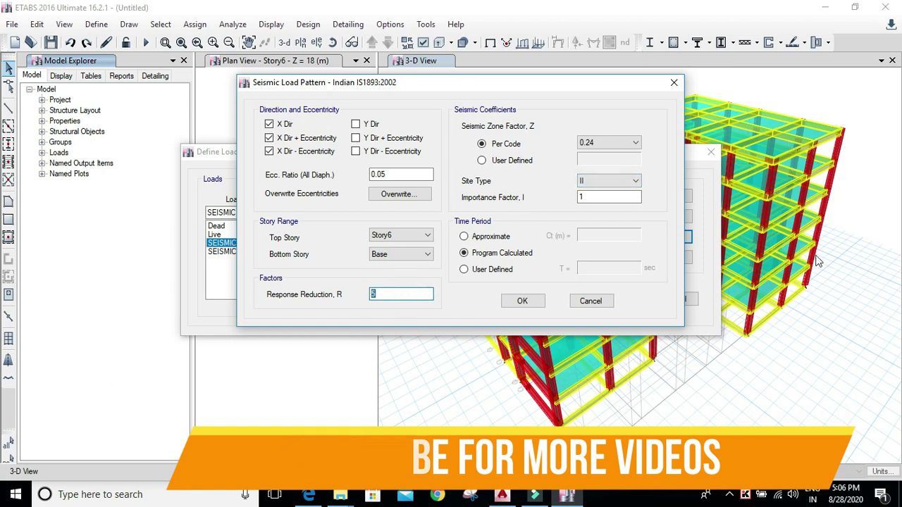
{"action": "double_click", "coordinate": [399, 297]}
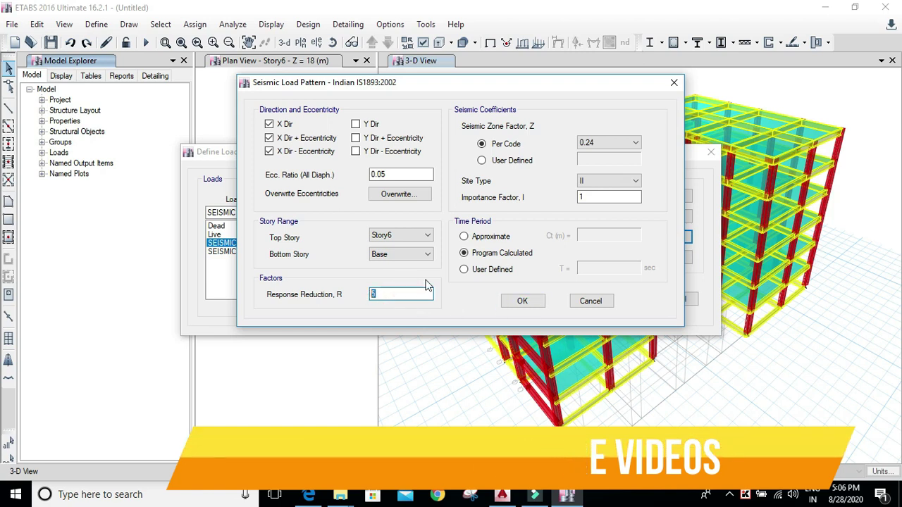
{"action": "left_click", "coordinate": [418, 277]}
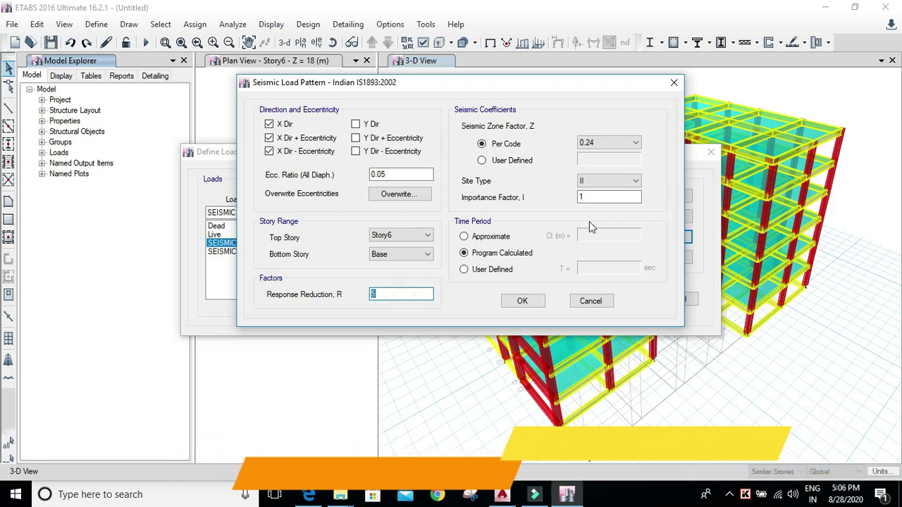
{"action": "left_click", "coordinate": [525, 301]}
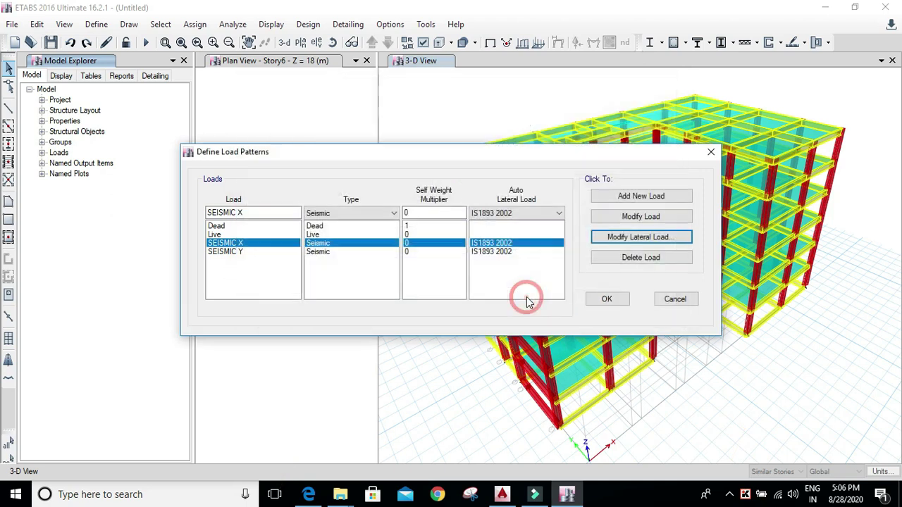
- Open the lateral load settings of SEISMIC Y and set the per-code seismic zone factor Z to 0.24
{"action": "left_click", "coordinate": [247, 253]}
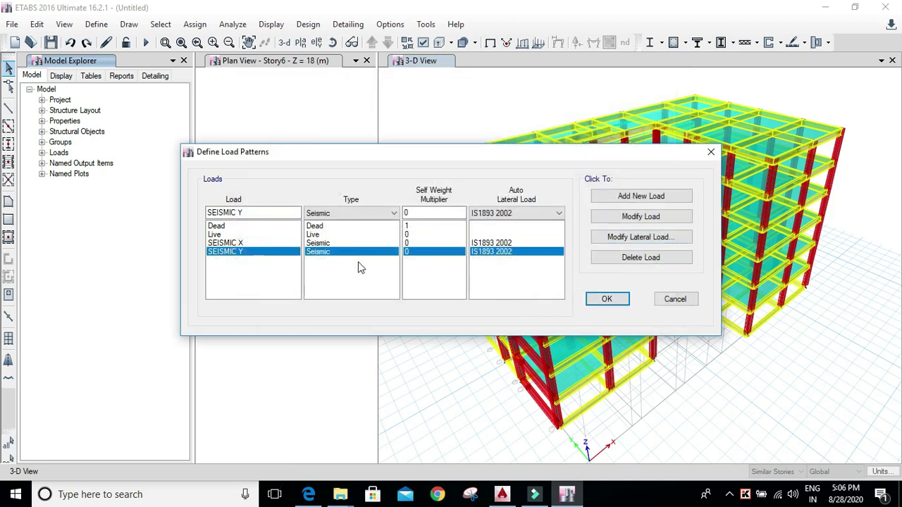
{"action": "left_click", "coordinate": [364, 258]}
{"action": "left_click", "coordinate": [678, 241]}
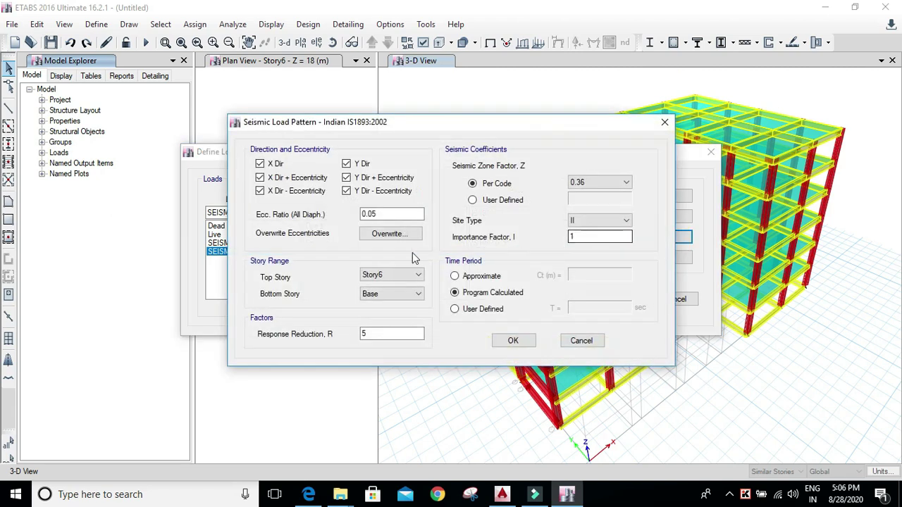
{"action": "left_click", "coordinate": [598, 187]}
{"action": "left_click", "coordinate": [592, 211]}
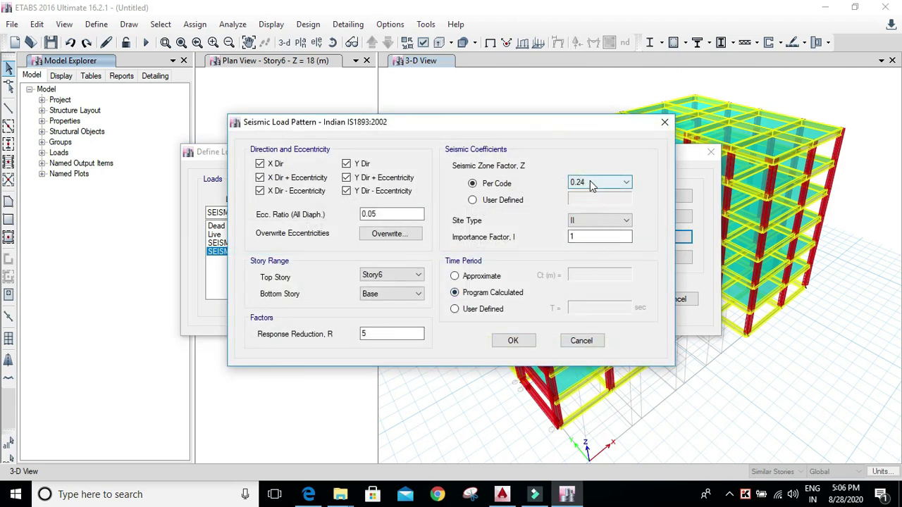
{"action": "left_click", "coordinate": [614, 184]}
{"action": "left_click", "coordinate": [613, 183]}
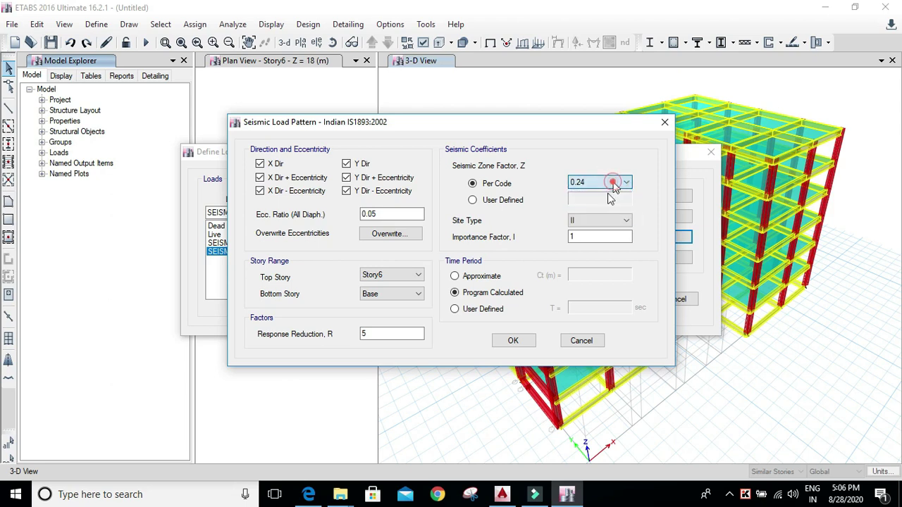
{"action": "left_click", "coordinate": [595, 186]}
{"action": "left_click", "coordinate": [595, 186]}
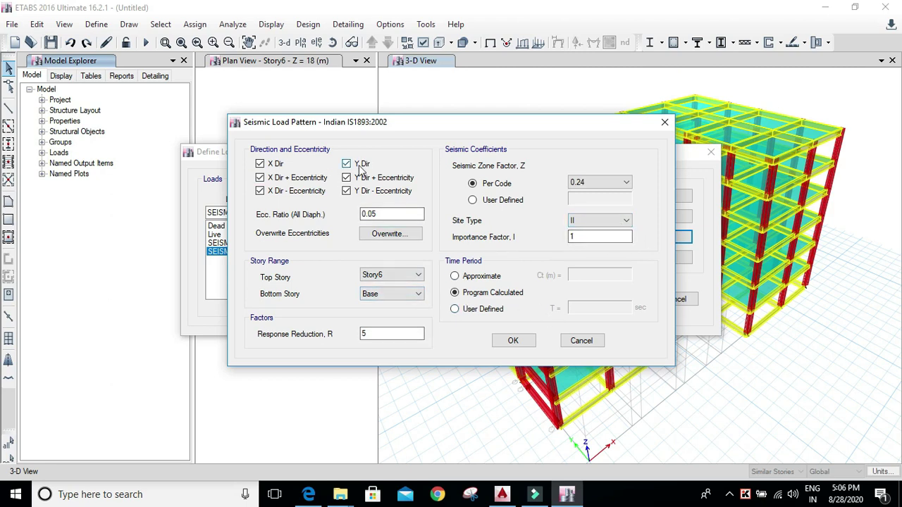
- Exclude X Dir and both X eccentricity options from SEISMIC Y, keeping only the Y directions, and confirm the load patterns
{"action": "left_click_drag", "start_coordinate": [329, 125], "coordinate": [443, 124]}
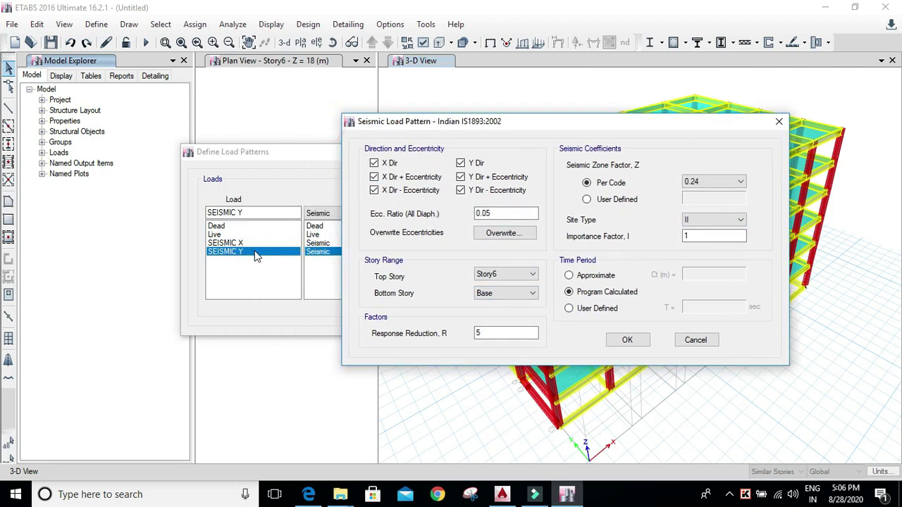
{"action": "left_click", "coordinate": [374, 162]}
{"action": "left_click", "coordinate": [374, 177]}
{"action": "left_click", "coordinate": [374, 191]}
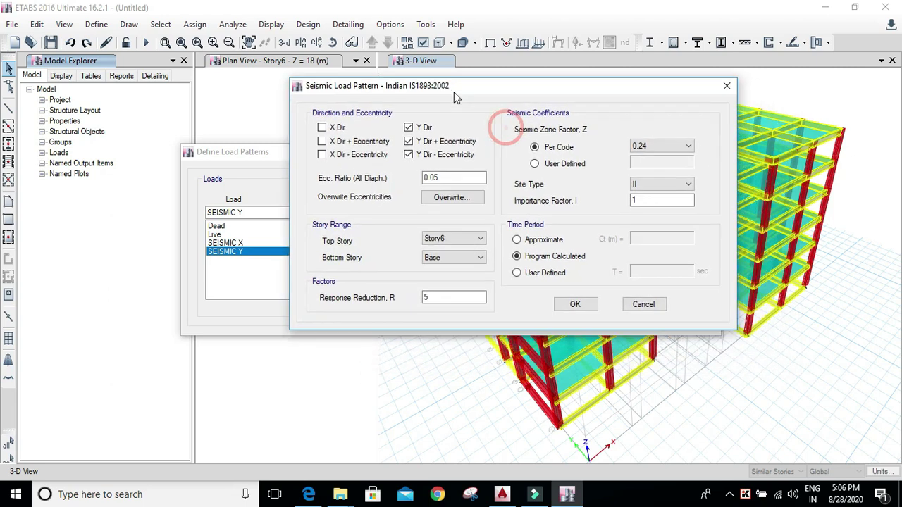
{"action": "left_click", "coordinate": [576, 304]}
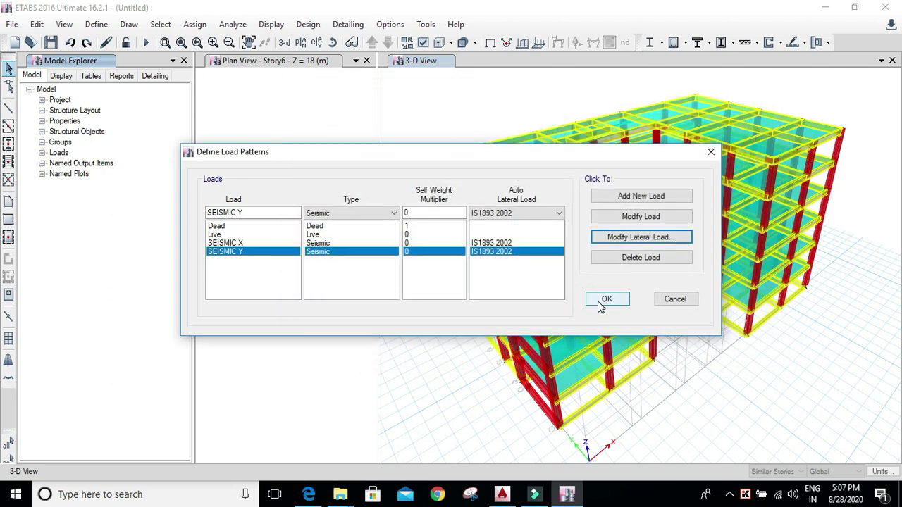
{"action": "left_click", "coordinate": [604, 301]}
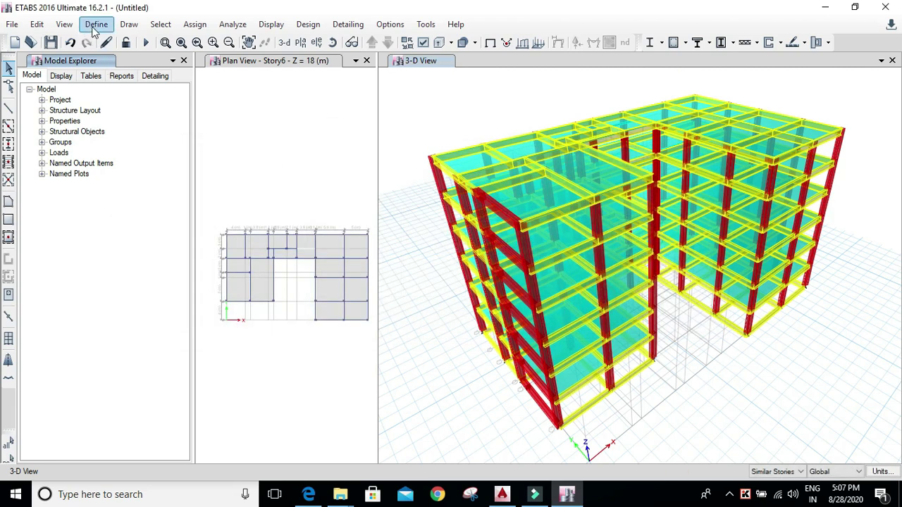
- Modify the mass source MsSrc1 to exclude element self mass and include specified load patterns
{"action": "left_click", "coordinate": [94, 25]}
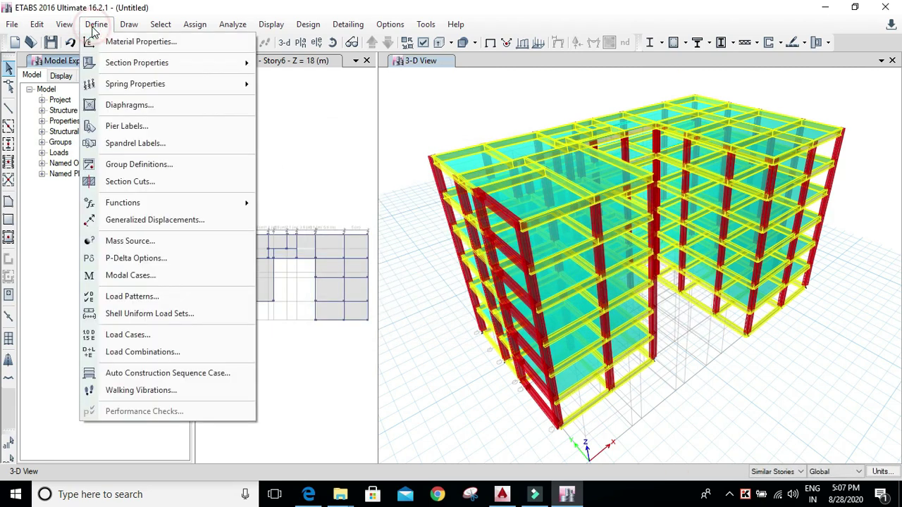
{"action": "left_click", "coordinate": [138, 242]}
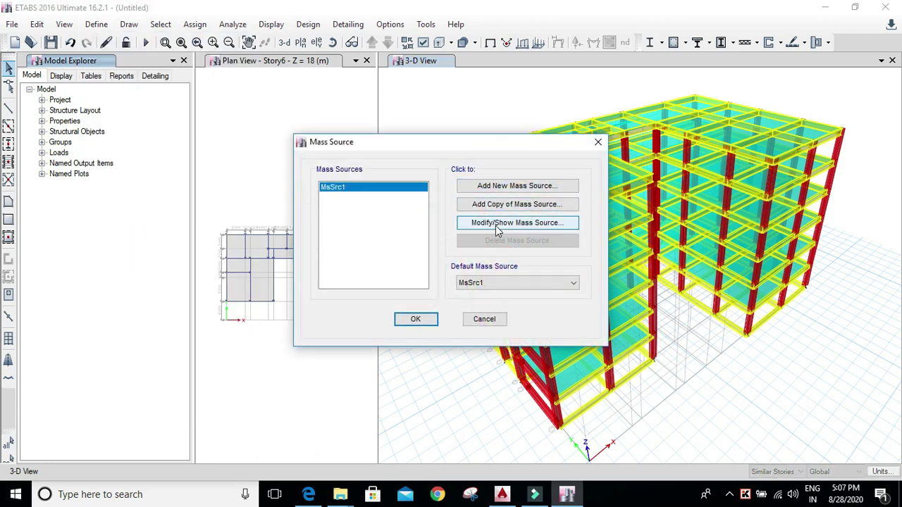
{"action": "left_click", "coordinate": [498, 226]}
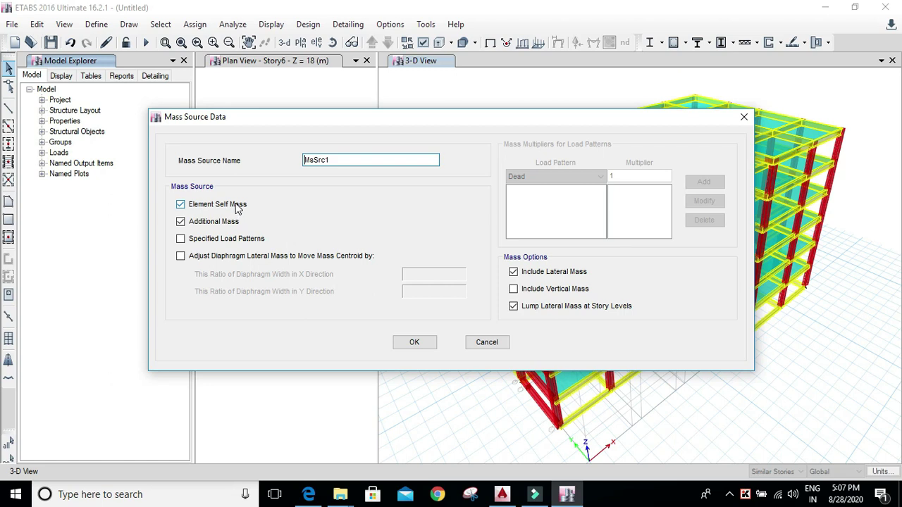
{"action": "left_click", "coordinate": [215, 239]}
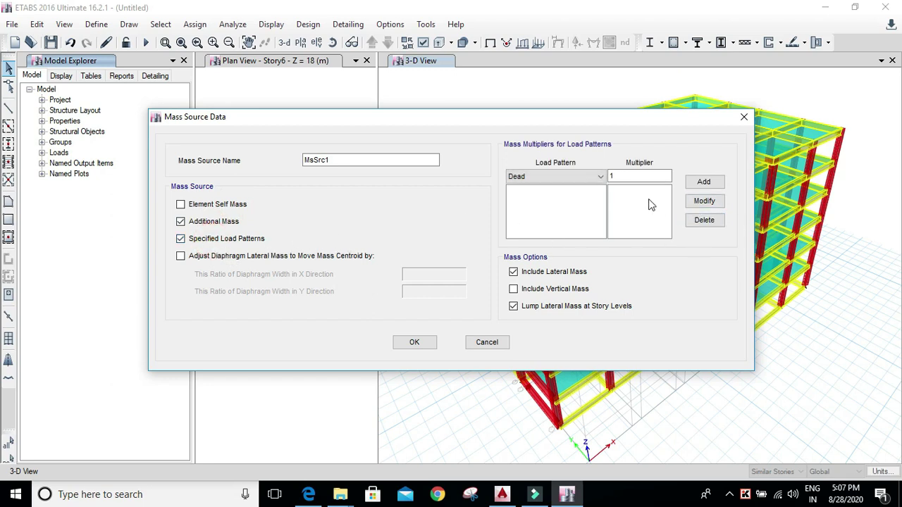
- Keep specified load patterns enabled in the mass source and add the Dead pattern with a multiplier of 1
{"action": "left_click", "coordinate": [180, 239]}
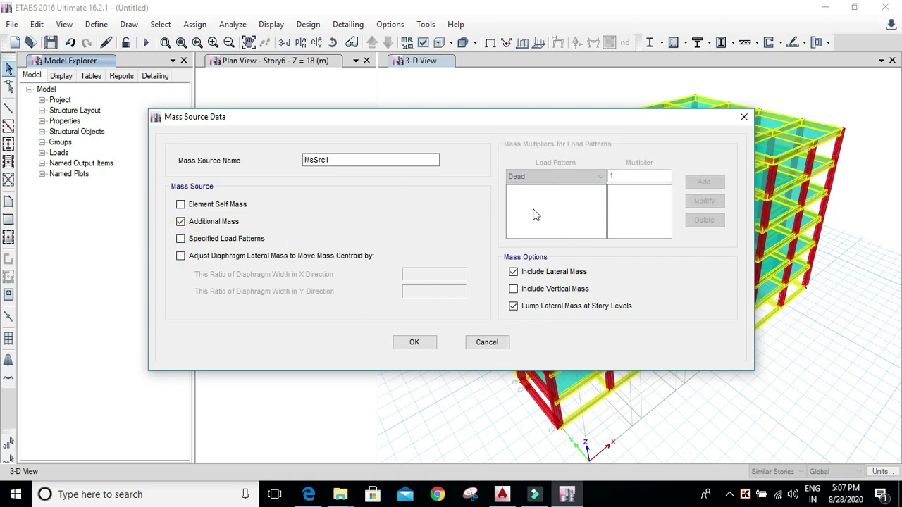
{"action": "left_click", "coordinate": [219, 239]}
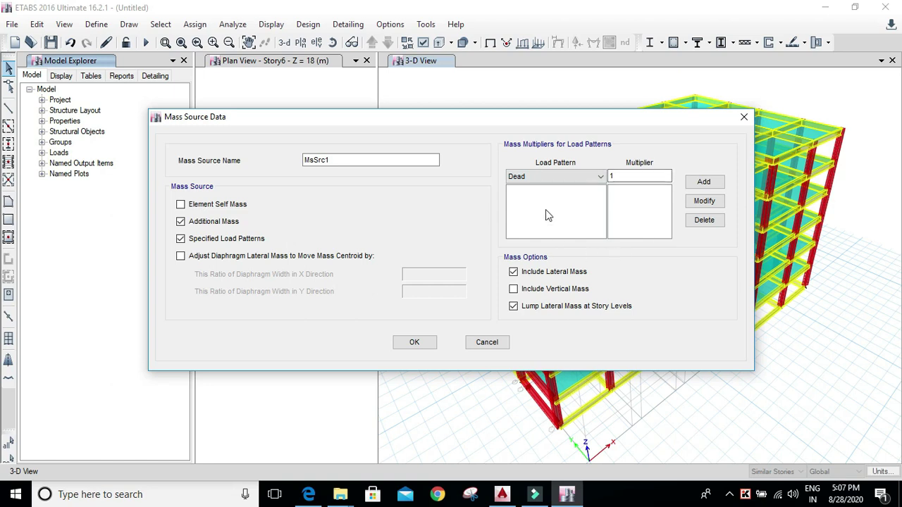
{"action": "left_click", "coordinate": [707, 186]}
- Add the Live pattern with a multiplier of 0.25 to the mass source and confirm the mass source definition
{"action": "left_click", "coordinate": [599, 177]}
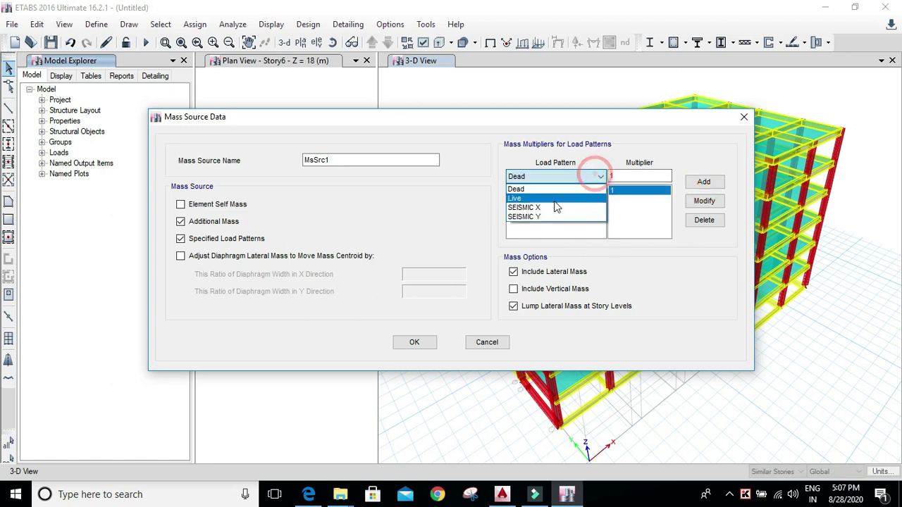
{"action": "left_click", "coordinate": [553, 197]}
{"action": "double_click", "coordinate": [637, 178]}
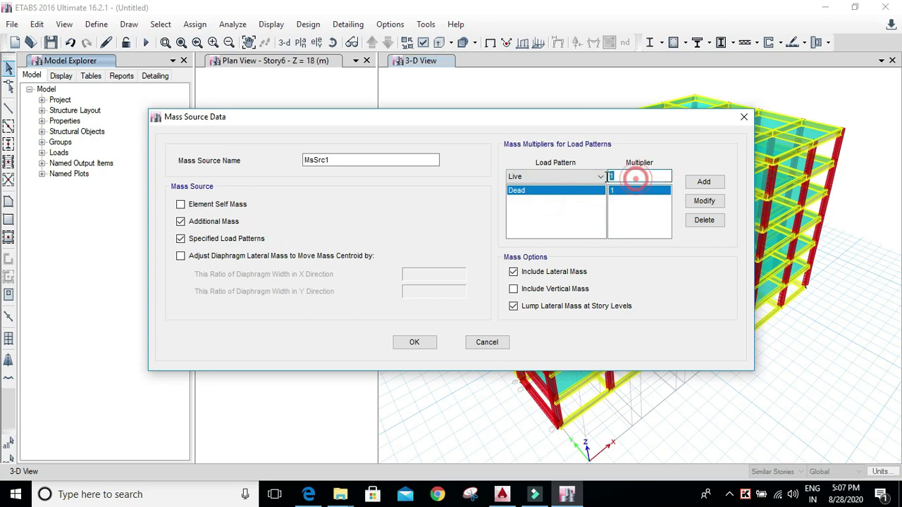
{"action": "left_click", "coordinate": [614, 178]}
{"action": "type", "text": "25"}
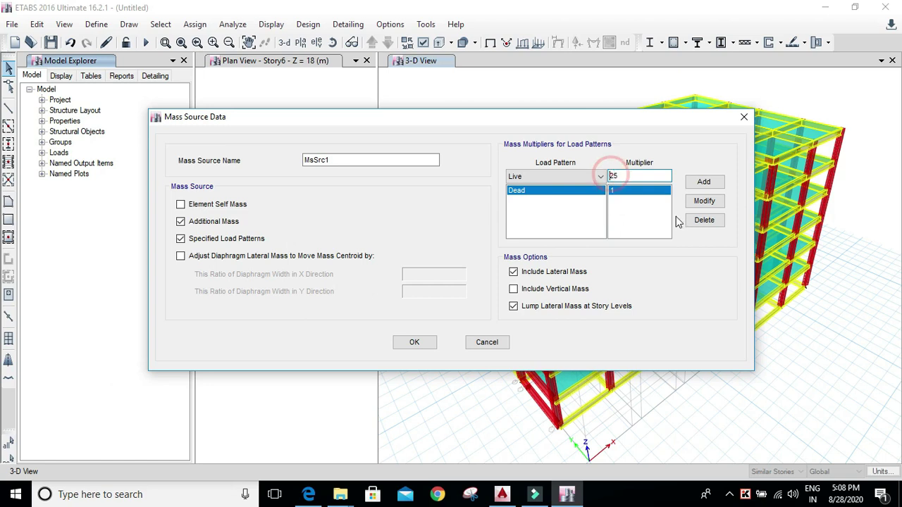
{"action": "left_click", "coordinate": [705, 182]}
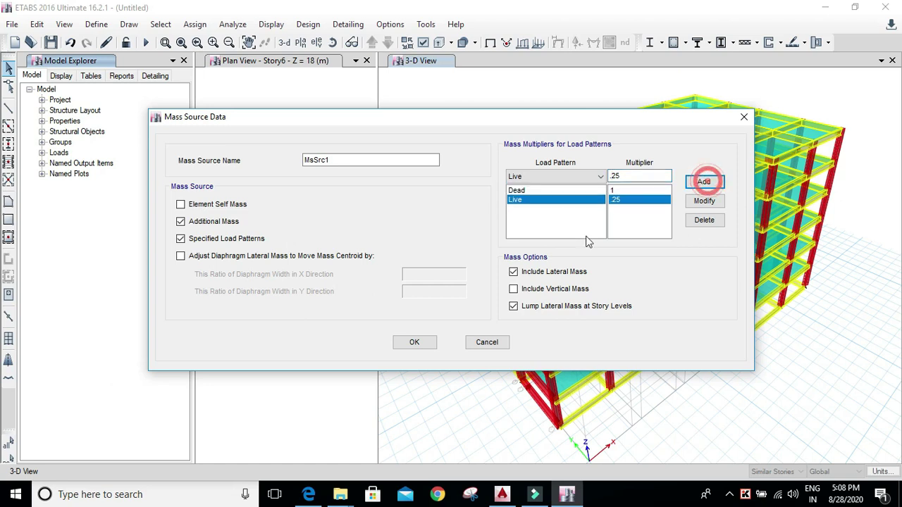
{"action": "left_click", "coordinate": [431, 344]}
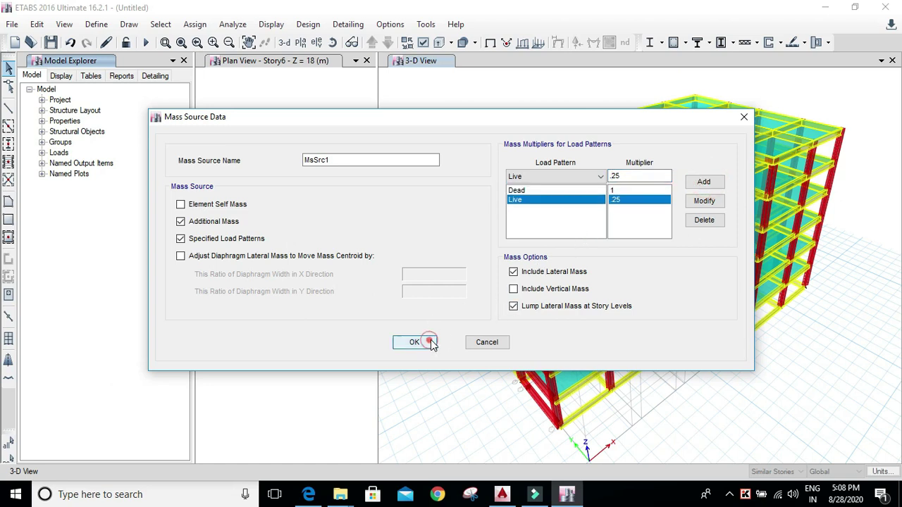
{"action": "left_click", "coordinate": [423, 318]}
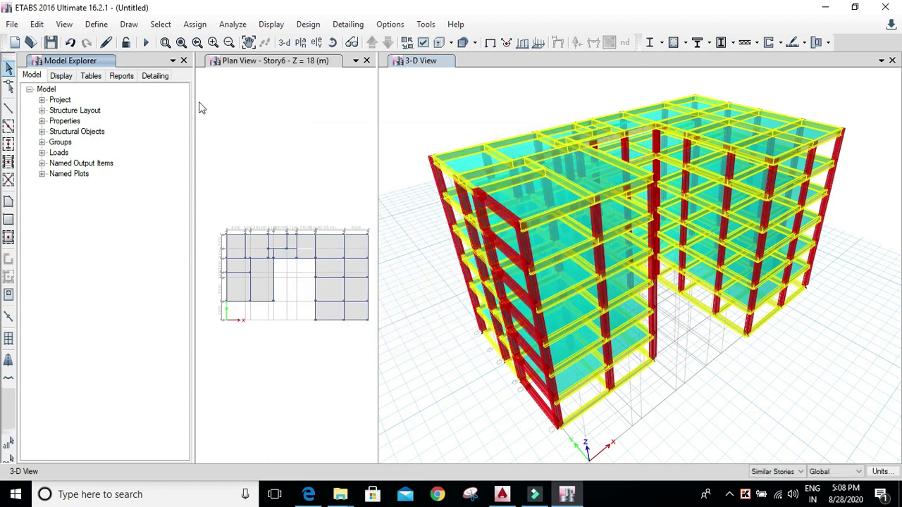
- Generate the default design load combinations for Concrete Frame Design
{"action": "left_click", "coordinate": [96, 24]}
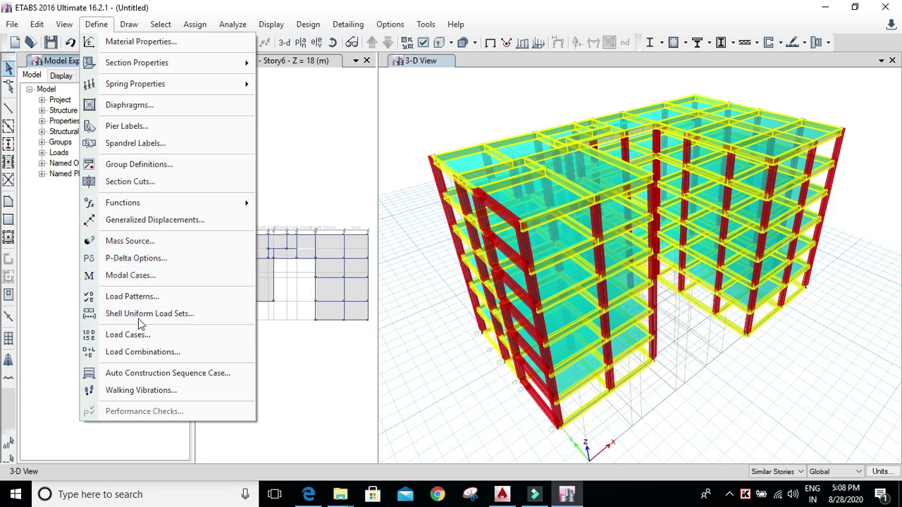
{"action": "left_click", "coordinate": [139, 353]}
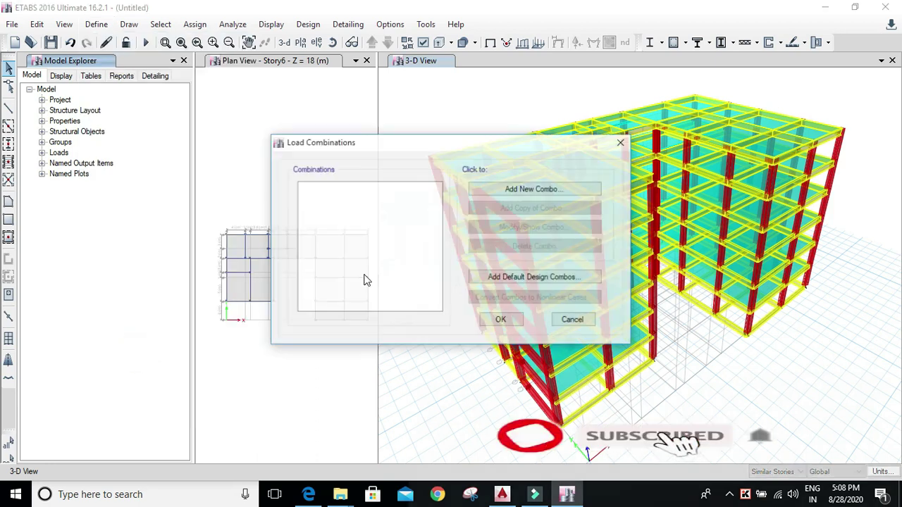
{"action": "left_click", "coordinate": [511, 282]}
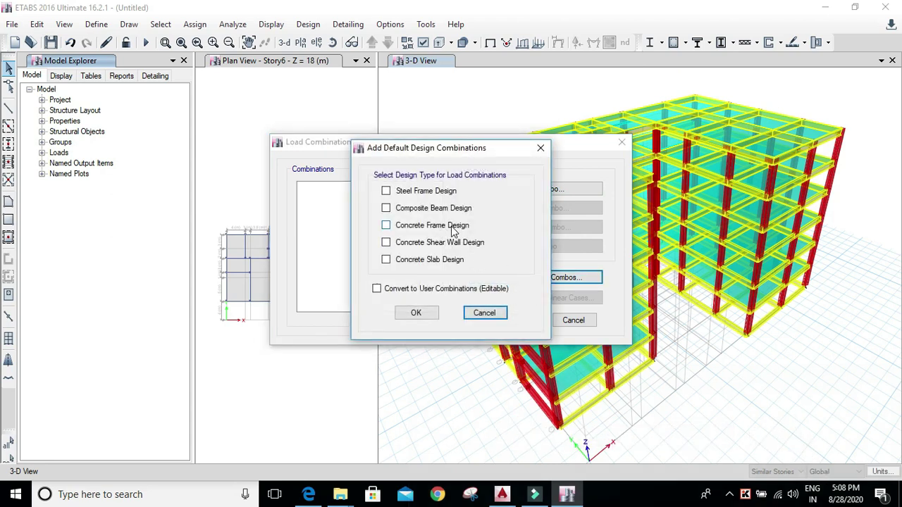
{"action": "left_click", "coordinate": [451, 226]}
{"action": "left_click", "coordinate": [416, 313]}
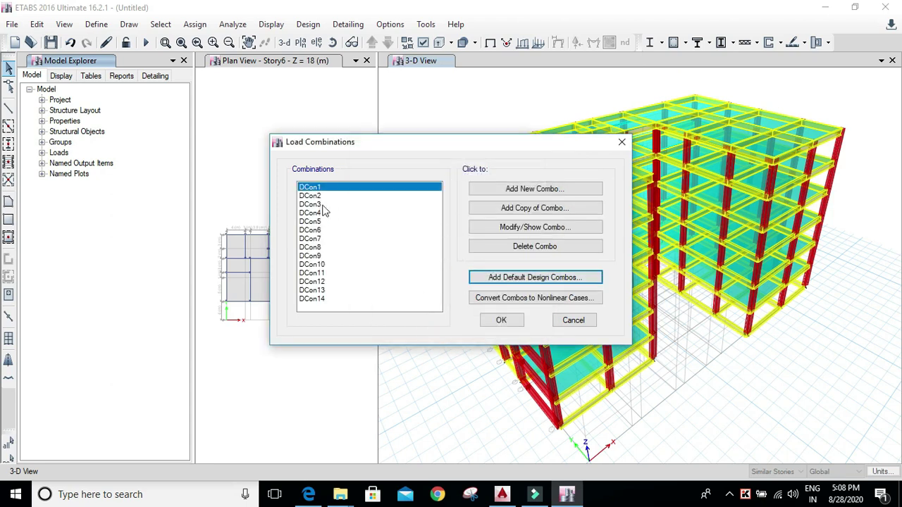
- Inspect the load factors of combinations DCon3 and DCon9 and accept the load combinations
{"action": "double_click", "coordinate": [310, 204]}
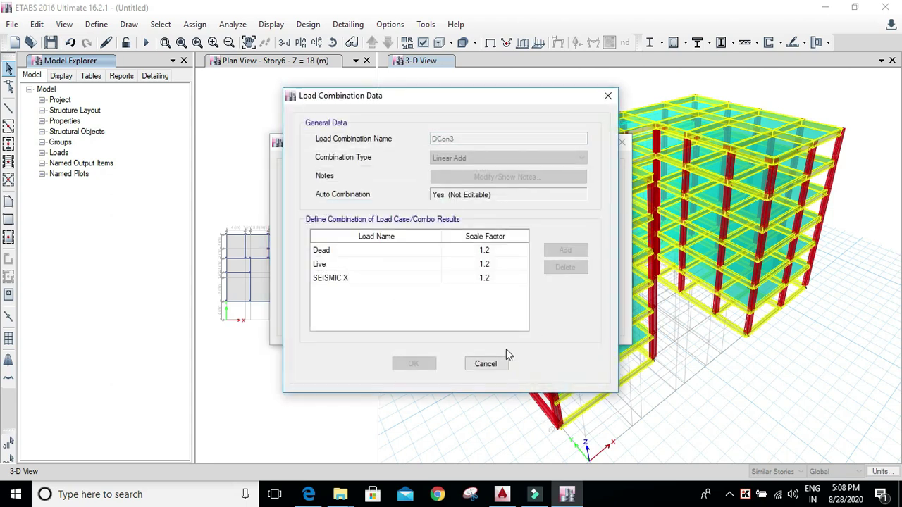
{"action": "left_click", "coordinate": [607, 96]}
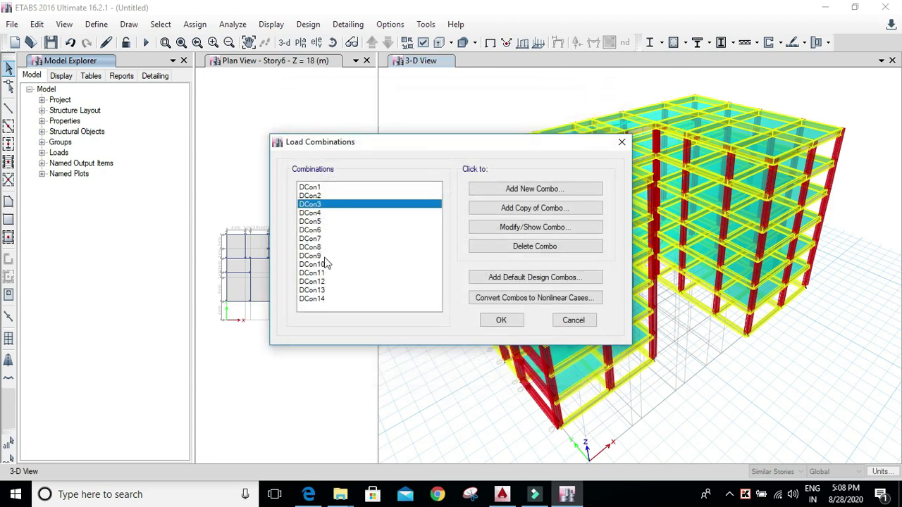
{"action": "double_click", "coordinate": [380, 259]}
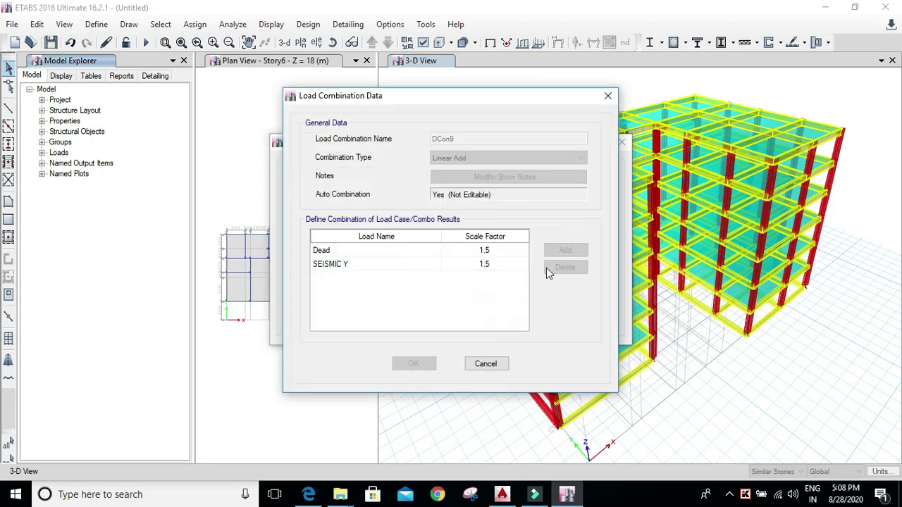
{"action": "left_click", "coordinate": [485, 364]}
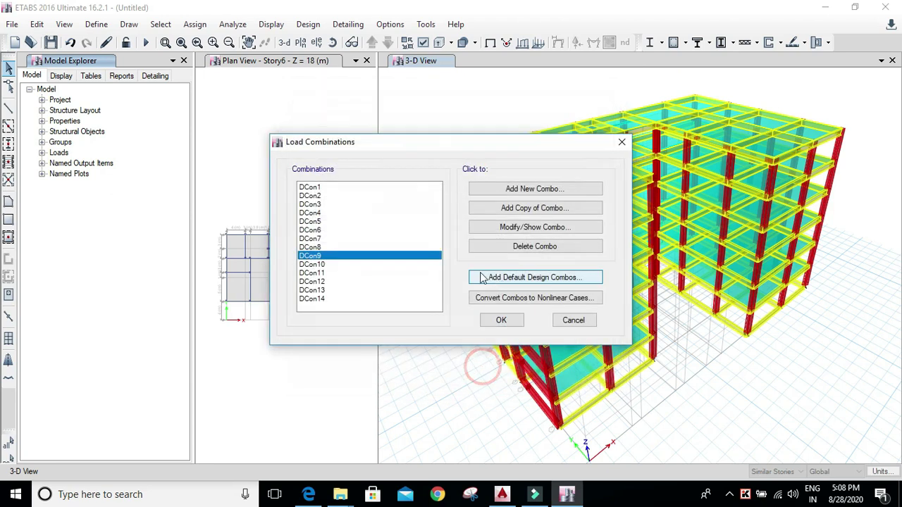
{"action": "left_click", "coordinate": [506, 321]}
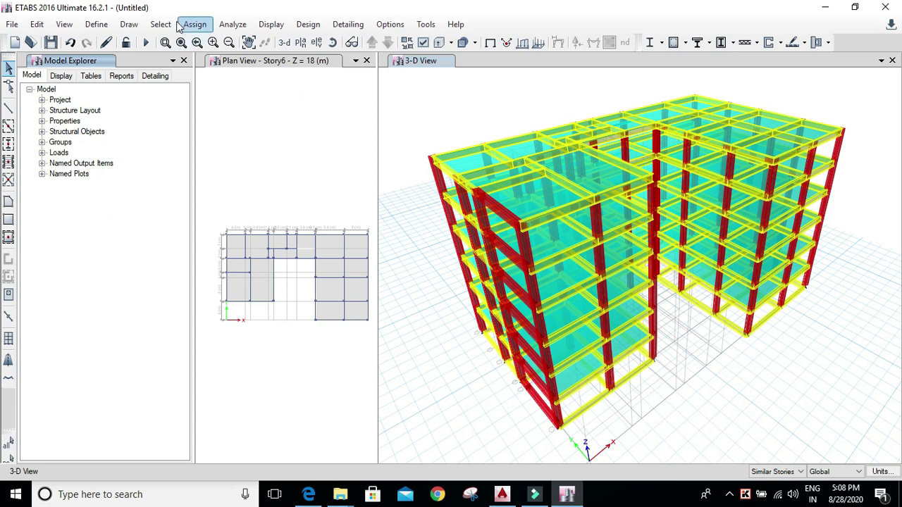
- Set up a distributed frame load for the Dead pattern with a uniform gravity load of 12.5 kN/m
{"action": "left_click", "coordinate": [161, 25]}
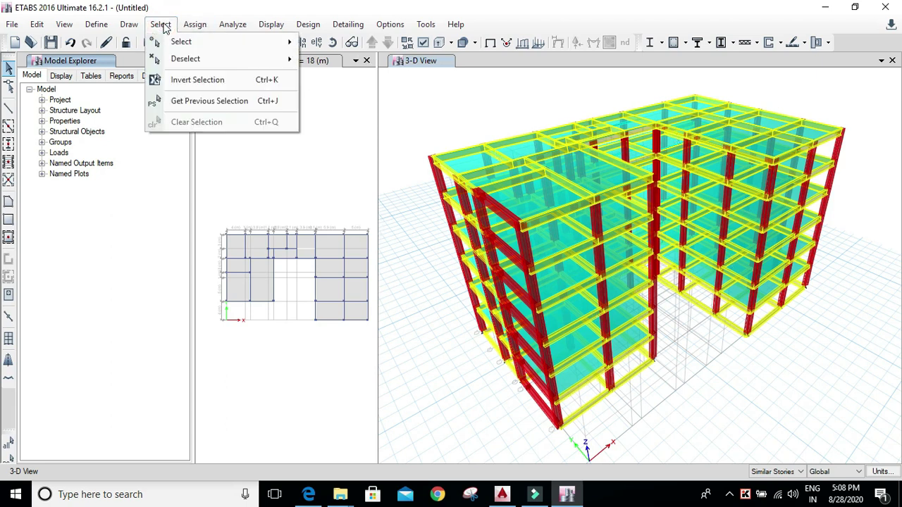
{"action": "left_click", "coordinate": [195, 24]}
{"action": "left_click", "coordinate": [195, 24]}
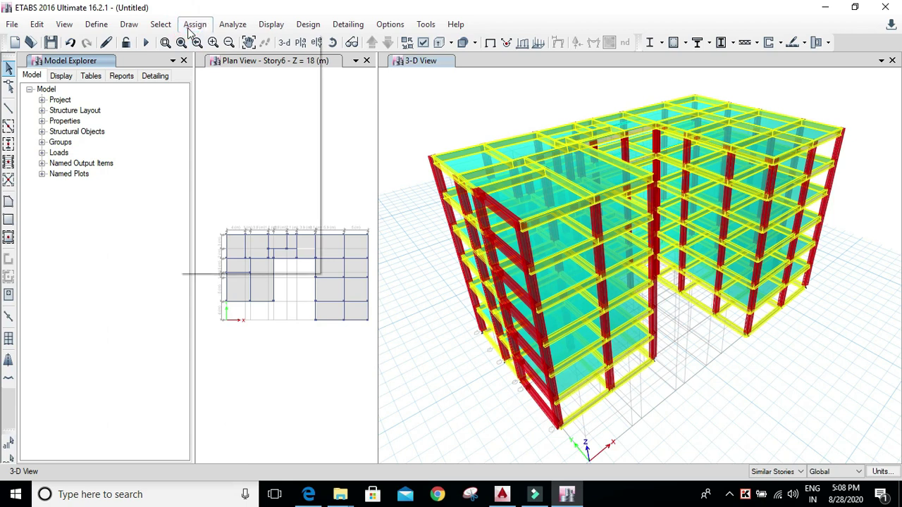
{"action": "mouse_move", "coordinate": [302, 148]}
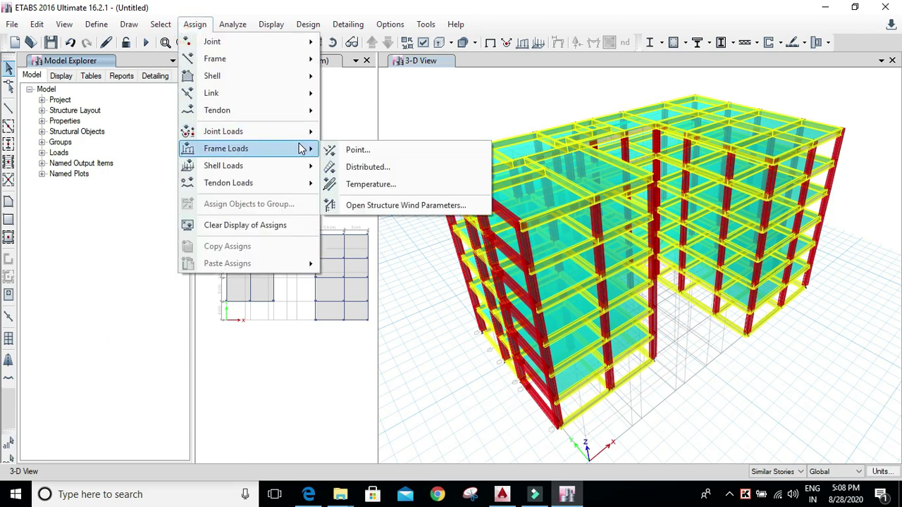
{"action": "left_click", "coordinate": [363, 167]}
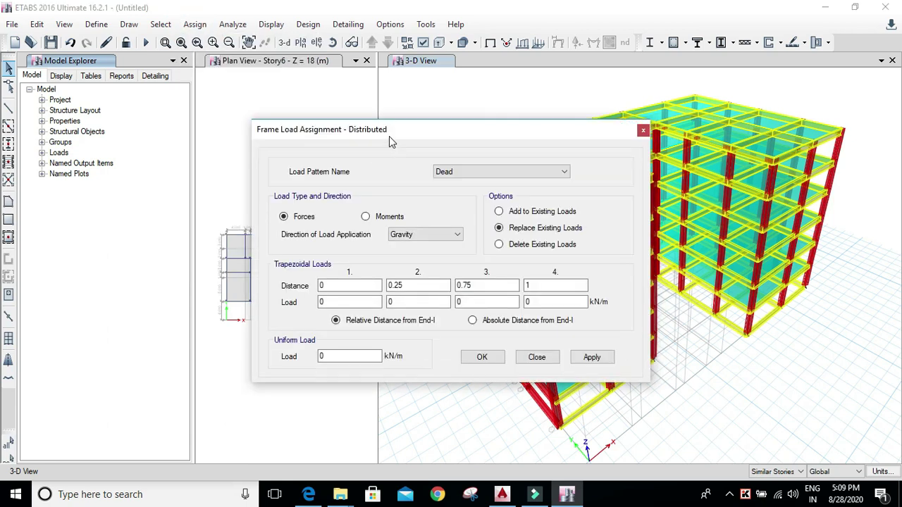
{"action": "left_click_drag", "start_coordinate": [389, 136], "coordinate": [536, 114]}
{"action": "double_click", "coordinate": [505, 329]}
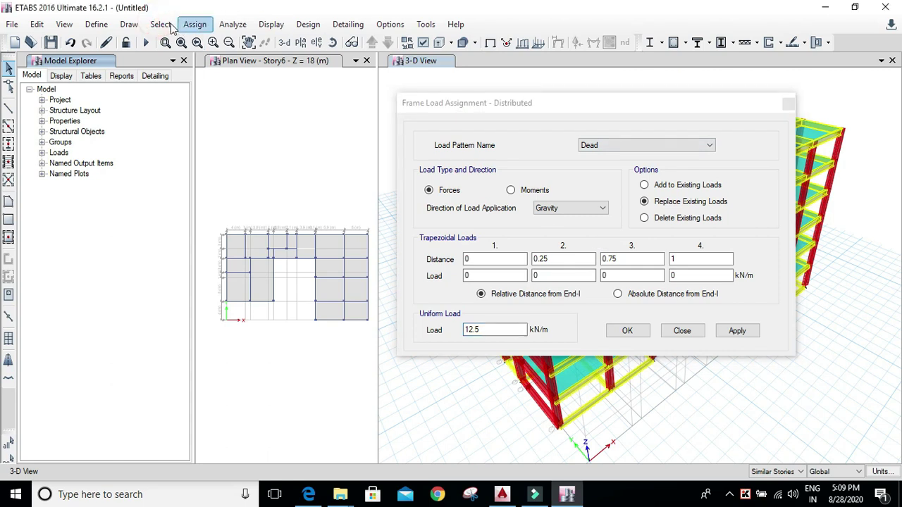
- Select all floors by object type and try to apply the 12.5 kN/m distributed frame load to them
{"action": "left_click", "coordinate": [165, 24]}
{"action": "mouse_move", "coordinate": [256, 51]}
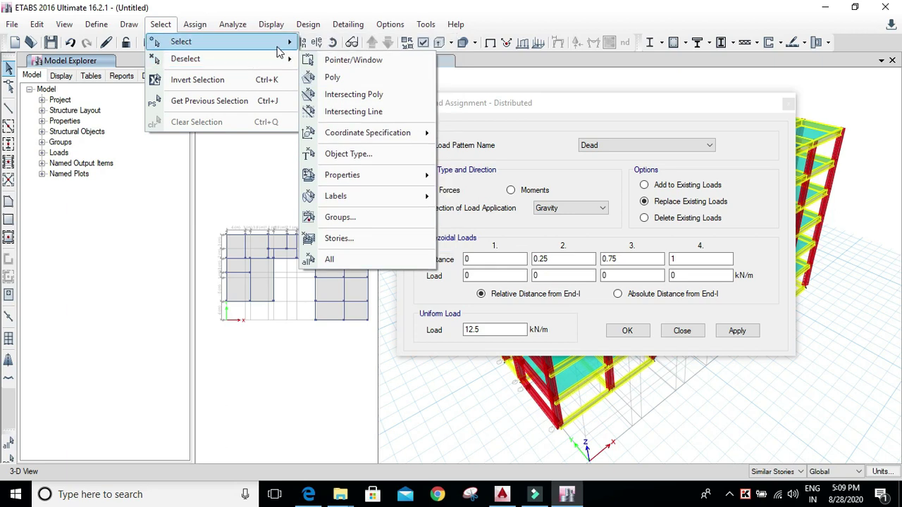
{"action": "left_click", "coordinate": [363, 136]}
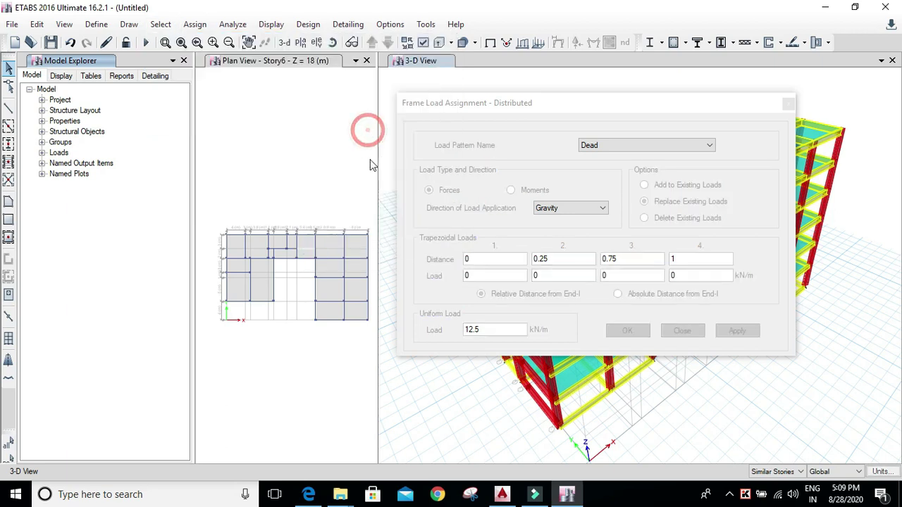
{"action": "left_click_drag", "start_coordinate": [411, 105], "coordinate": [223, 65]}
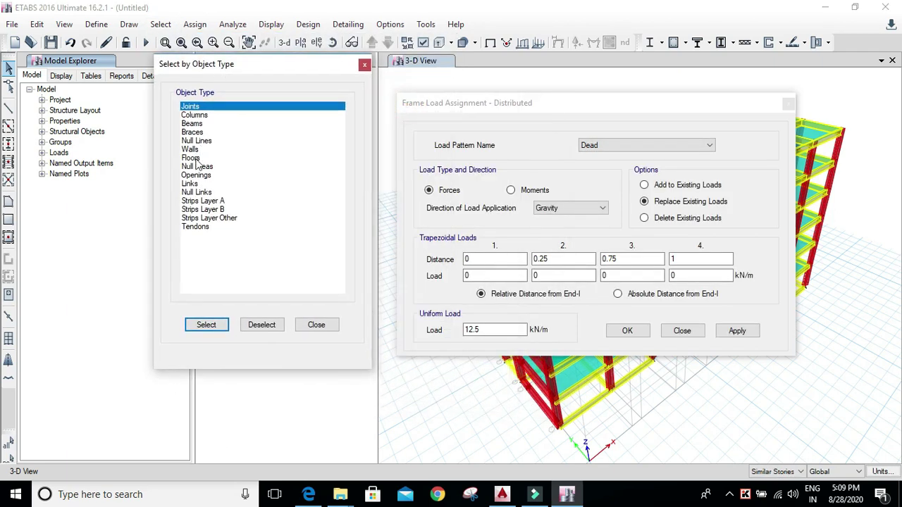
{"action": "left_click", "coordinate": [190, 158]}
{"action": "left_click", "coordinate": [218, 325]}
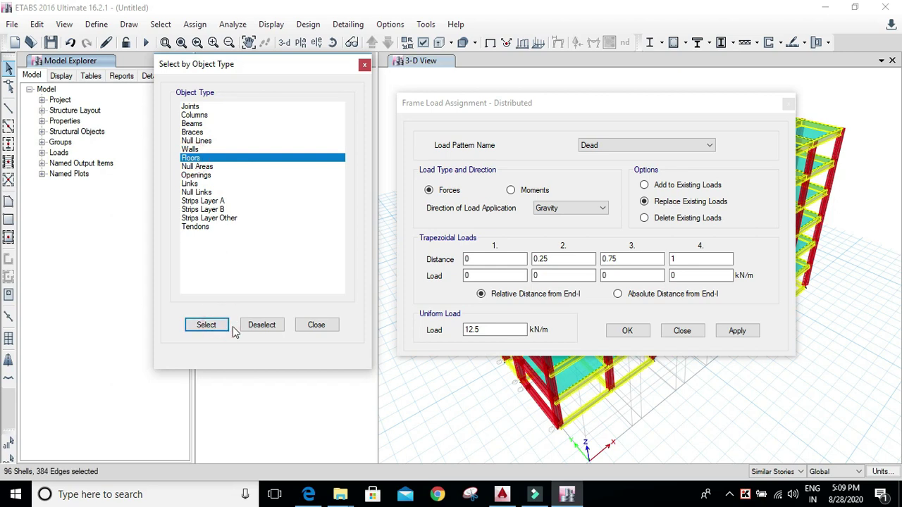
{"action": "left_click", "coordinate": [750, 332]}
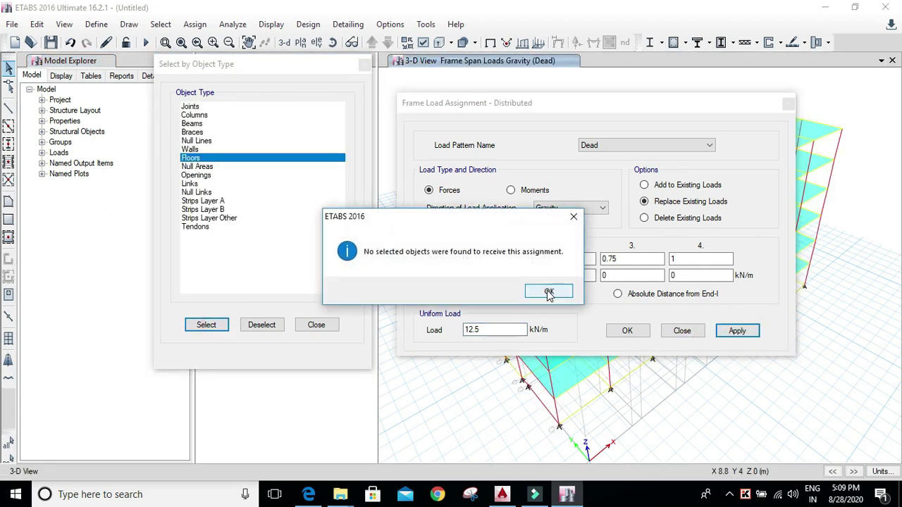
{"action": "left_click", "coordinate": [549, 294]}
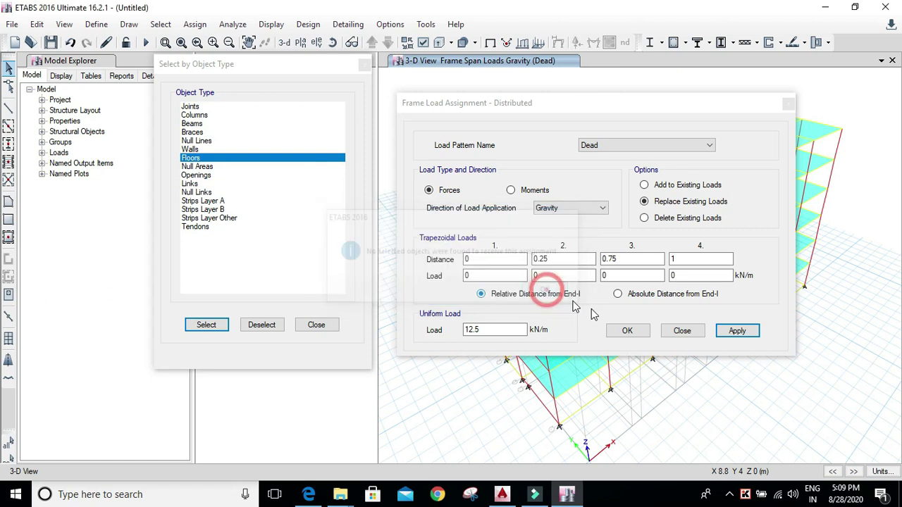
{"action": "left_click", "coordinate": [642, 332]}
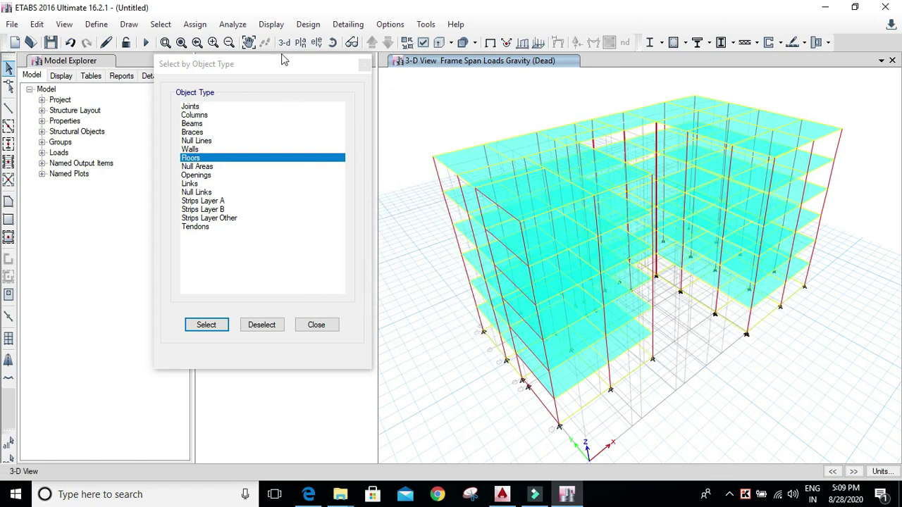
- Select all beams by object type and apply the 12.5 kN/m uniform gravity load to them for the Dead pattern
{"action": "left_click_drag", "start_coordinate": [284, 60], "coordinate": [597, 97]}
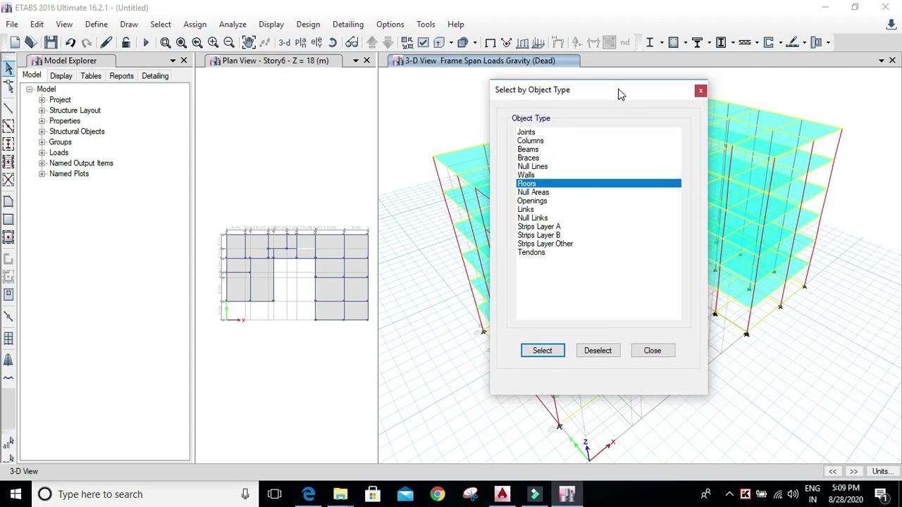
{"action": "left_click_drag", "start_coordinate": [620, 95], "coordinate": [745, 101]}
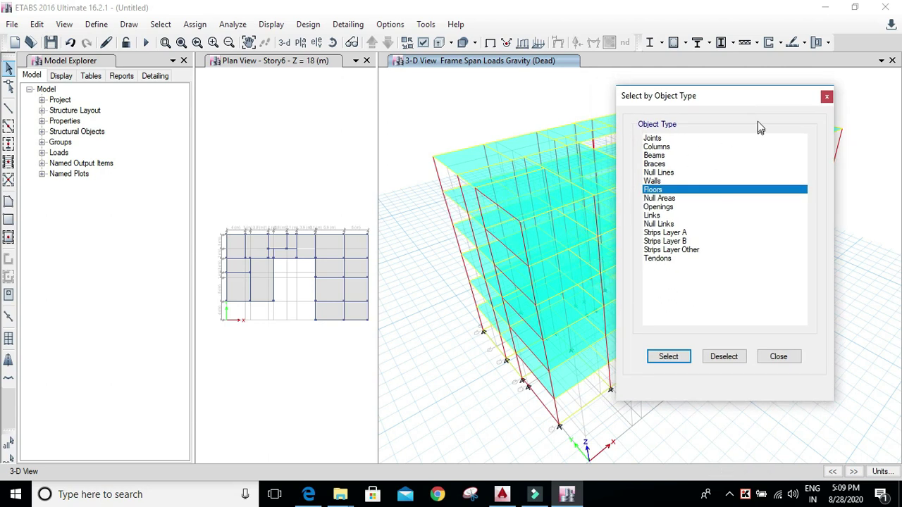
{"action": "left_click", "coordinate": [653, 156]}
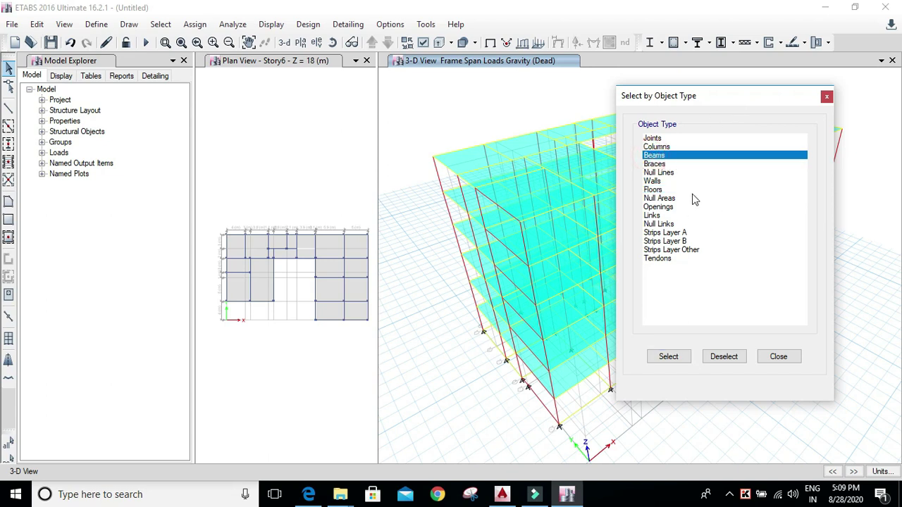
{"action": "left_click", "coordinate": [195, 25]}
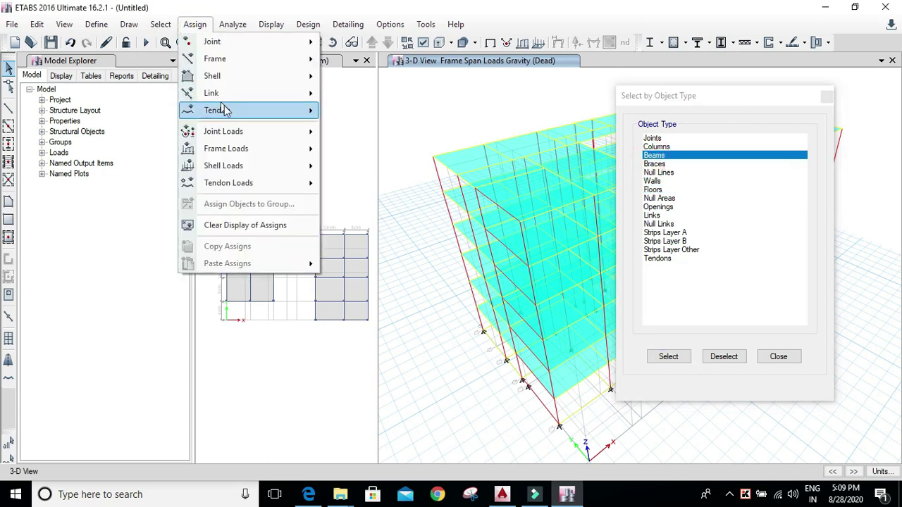
{"action": "mouse_move", "coordinate": [256, 151]}
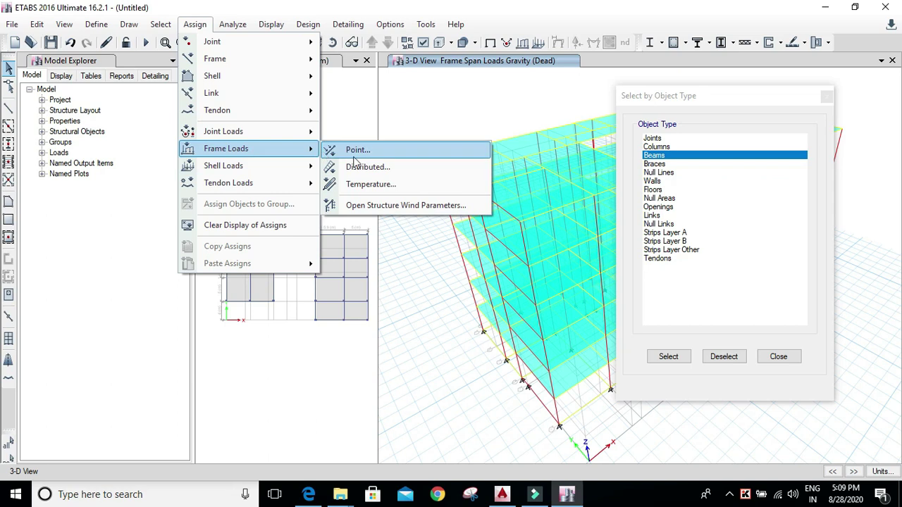
{"action": "left_click", "coordinate": [372, 168]}
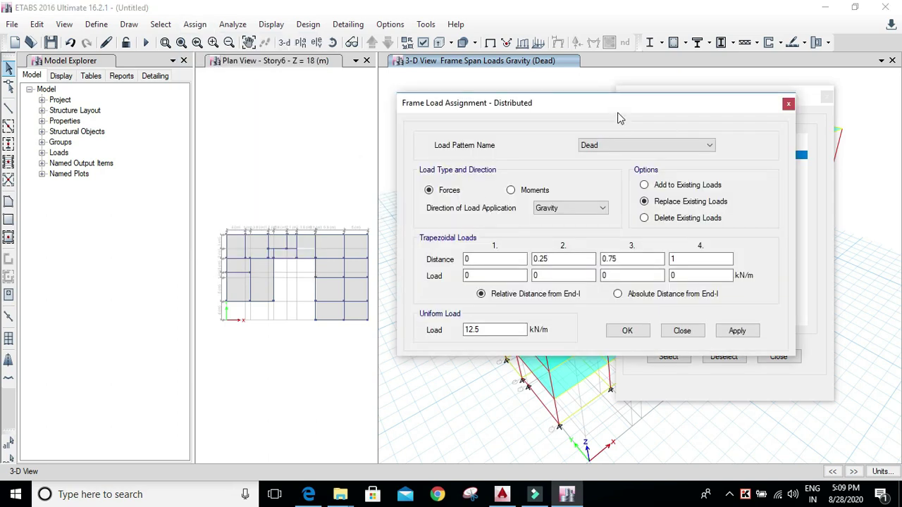
{"action": "left_click_drag", "start_coordinate": [618, 105], "coordinate": [325, 81]}
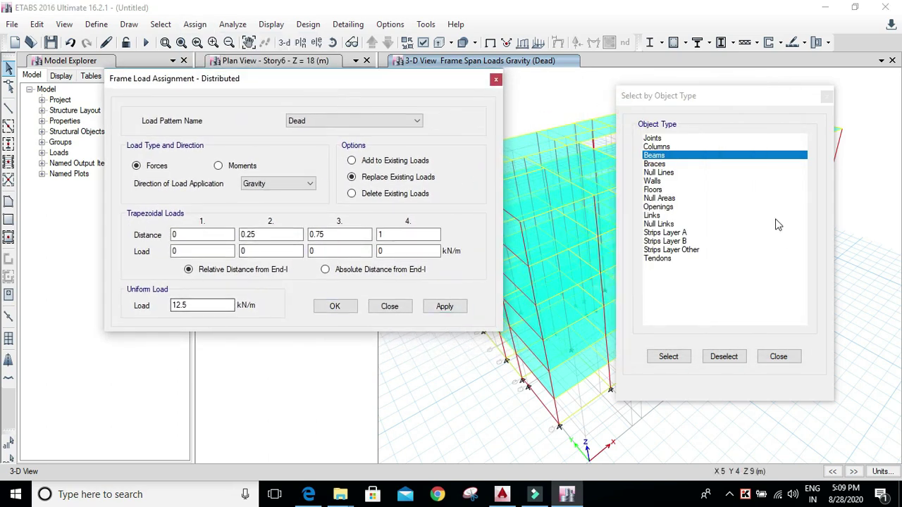
{"action": "left_click", "coordinate": [666, 357]}
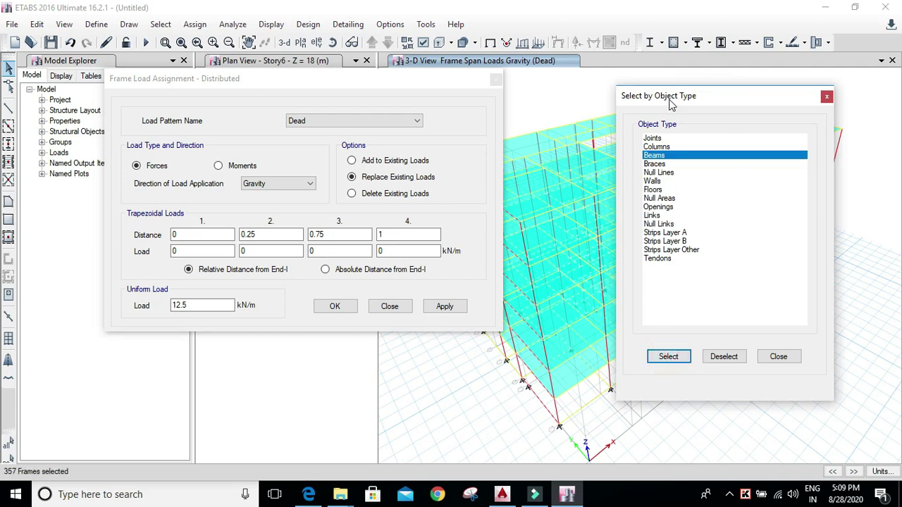
{"action": "left_click_drag", "start_coordinate": [671, 102], "coordinate": [702, 84]}
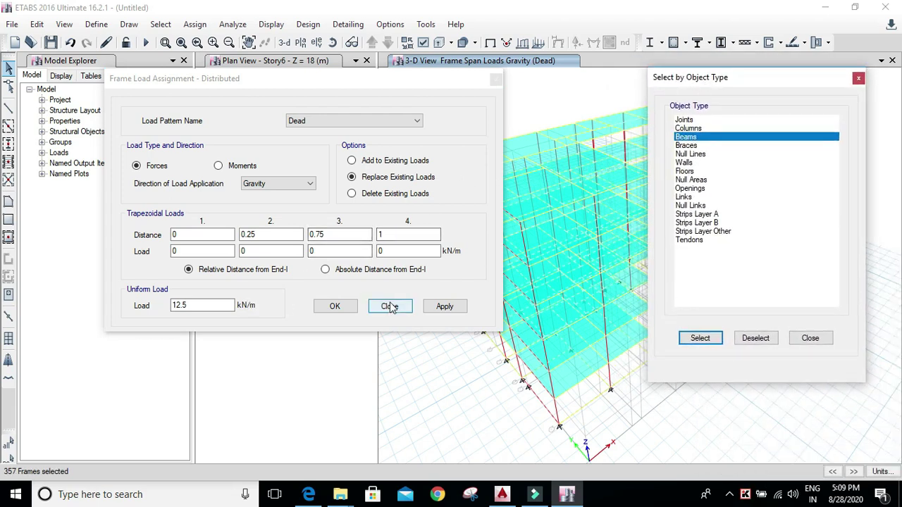
{"action": "left_click", "coordinate": [444, 308]}
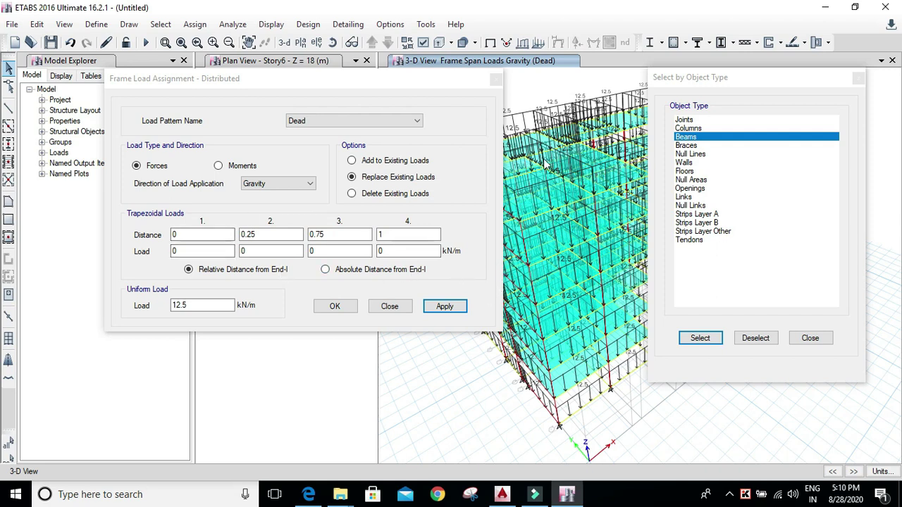
{"action": "left_click", "coordinate": [361, 120]}
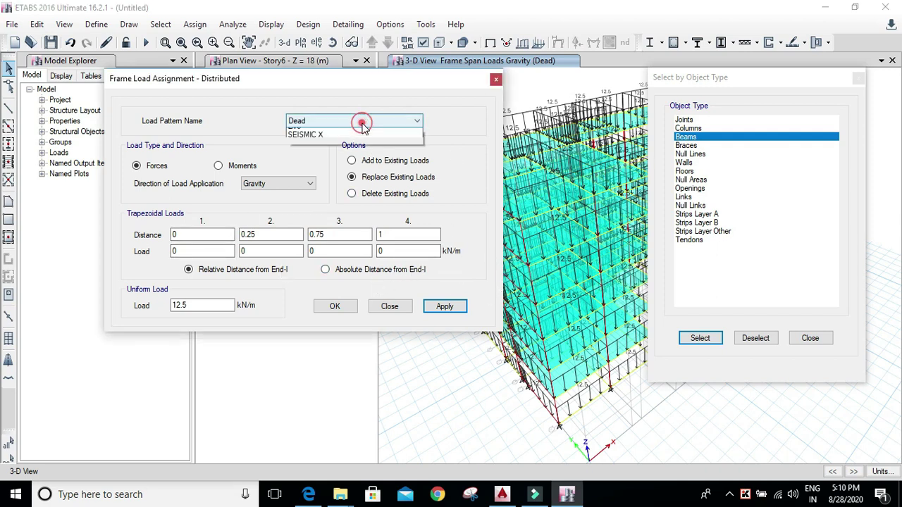
{"action": "left_click", "coordinate": [362, 121]}
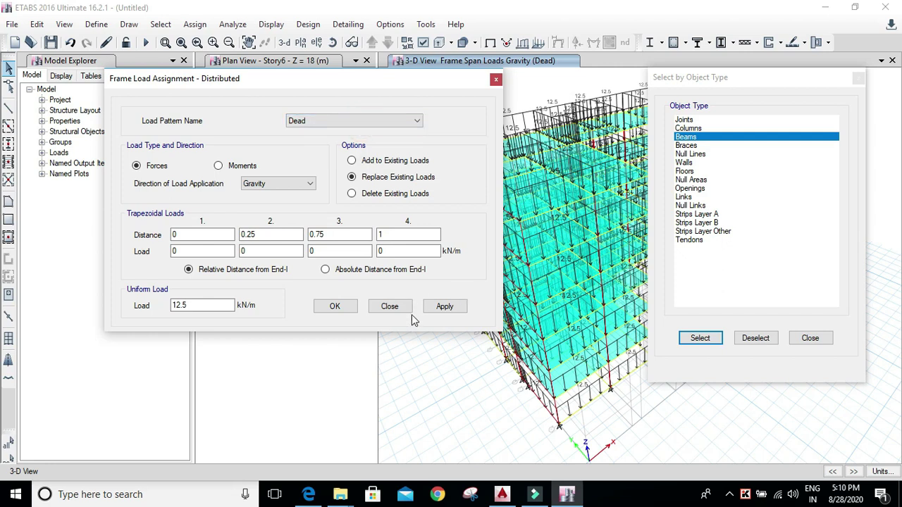
{"action": "left_click", "coordinate": [390, 306]}
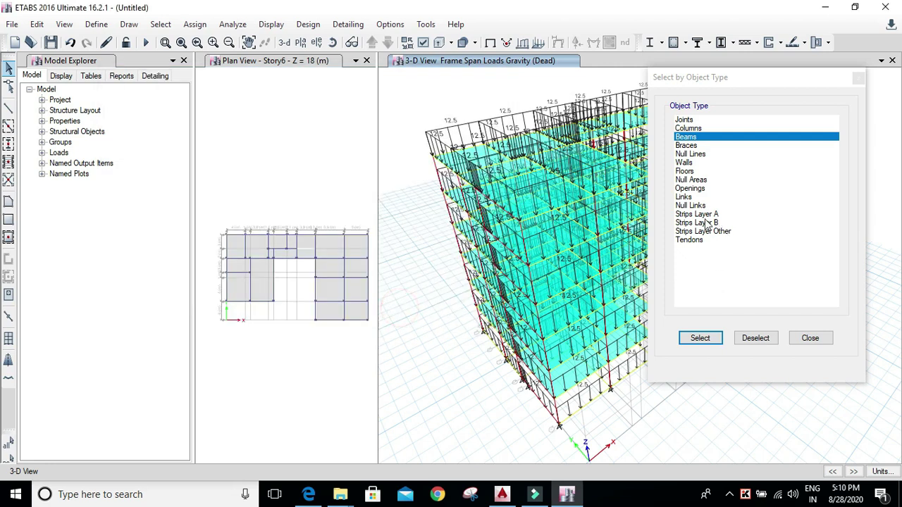
- Assign a uniform gravity shell load of 4 kN/m² for the Live pattern to all floors
{"action": "left_click", "coordinate": [208, 28]}
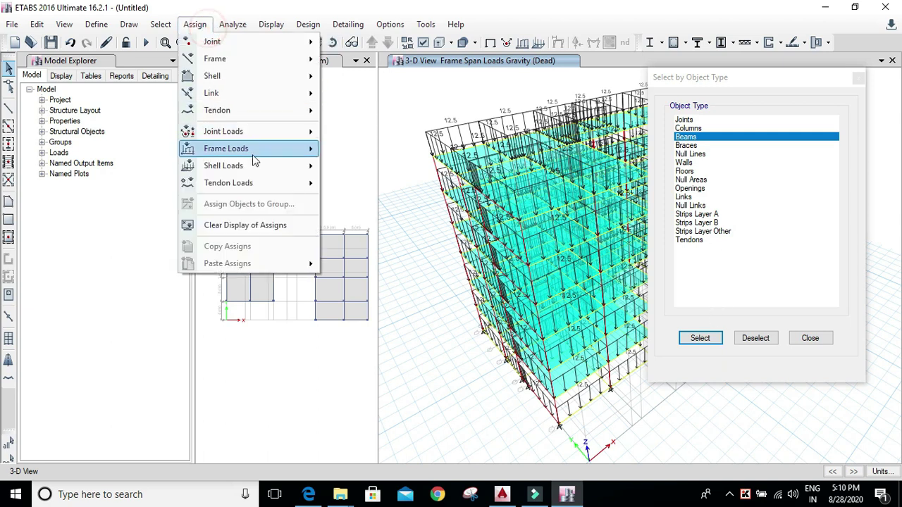
{"action": "mouse_move", "coordinate": [232, 165]}
{"action": "left_click", "coordinate": [348, 184]}
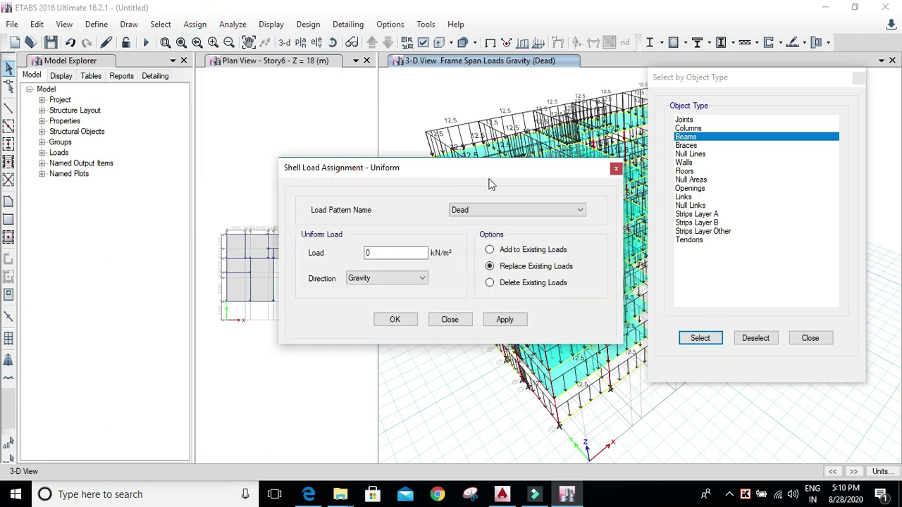
{"action": "left_click_drag", "start_coordinate": [487, 175], "coordinate": [380, 134]}
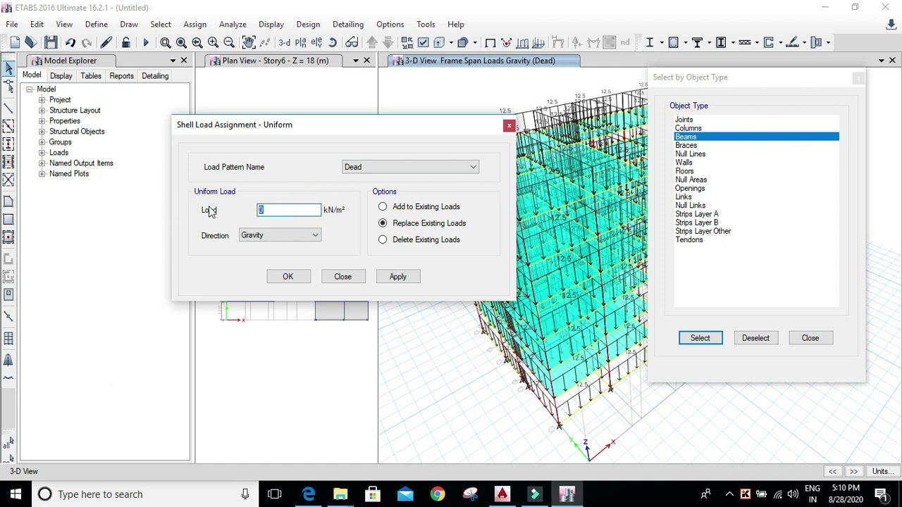
{"action": "left_click", "coordinate": [409, 169]}
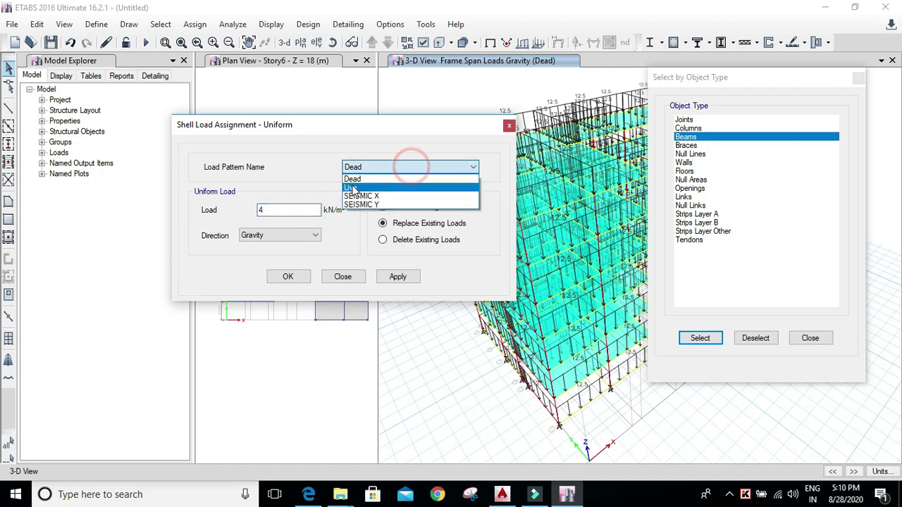
{"action": "left_click", "coordinate": [351, 184]}
{"action": "left_click", "coordinate": [685, 171]}
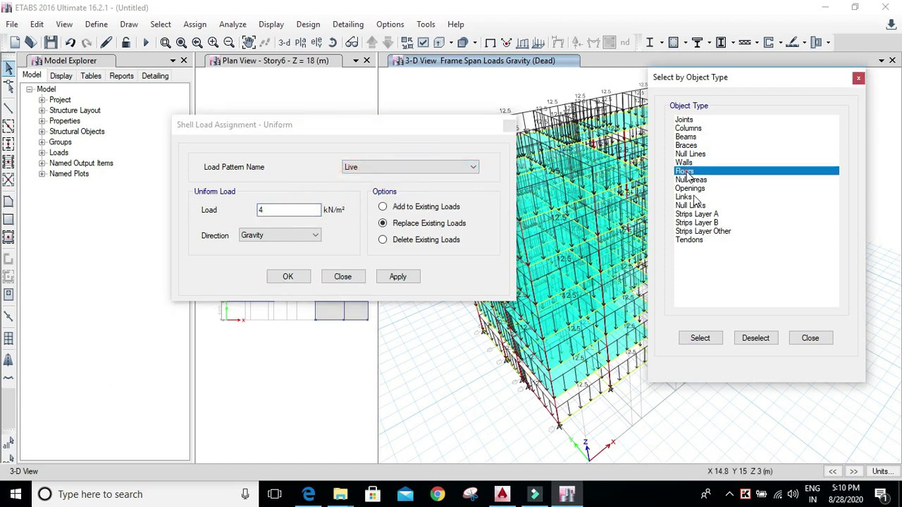
{"action": "left_click", "coordinate": [701, 338]}
{"action": "left_click", "coordinate": [398, 277]}
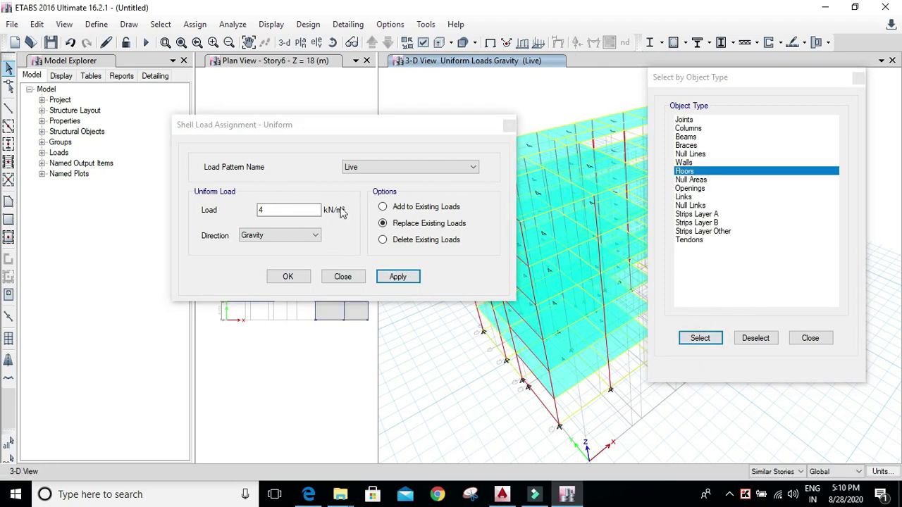
- Assign a uniform shell load of 5 kN/m² for the Dead pattern to all floors and finish the object-type selection
{"action": "left_click", "coordinate": [420, 168]}
{"action": "left_click", "coordinate": [372, 180]}
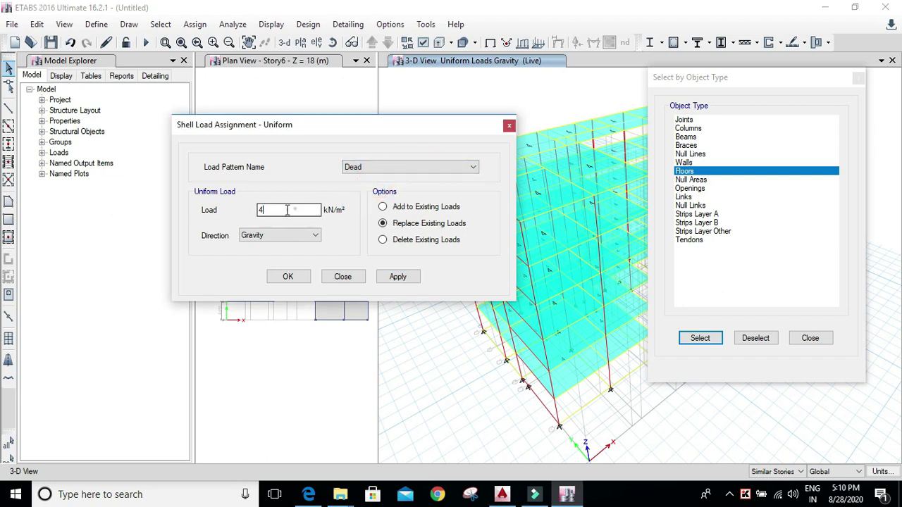
{"action": "double_click", "coordinate": [293, 210]}
{"action": "type", "text": "5"}
{"action": "left_click", "coordinate": [700, 338]}
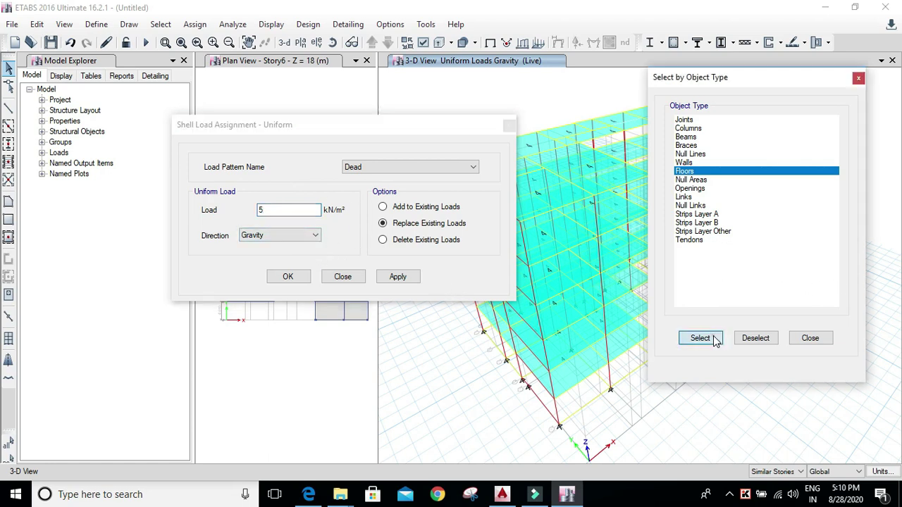
{"action": "left_click", "coordinate": [399, 278]}
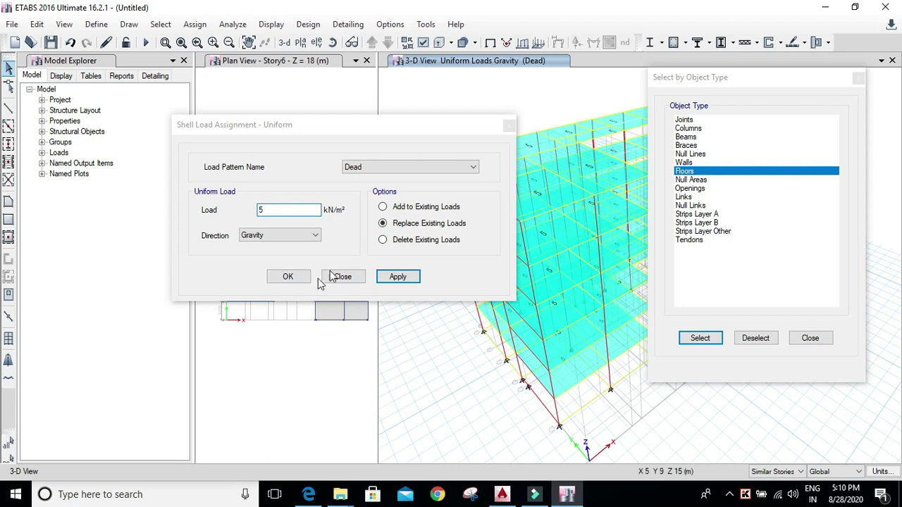
{"action": "left_click", "coordinate": [289, 276]}
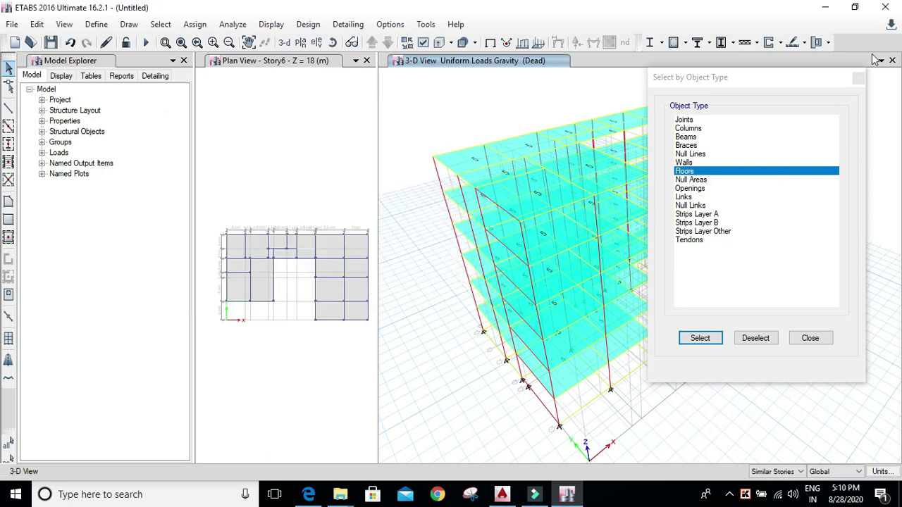
{"action": "left_click", "coordinate": [857, 79]}
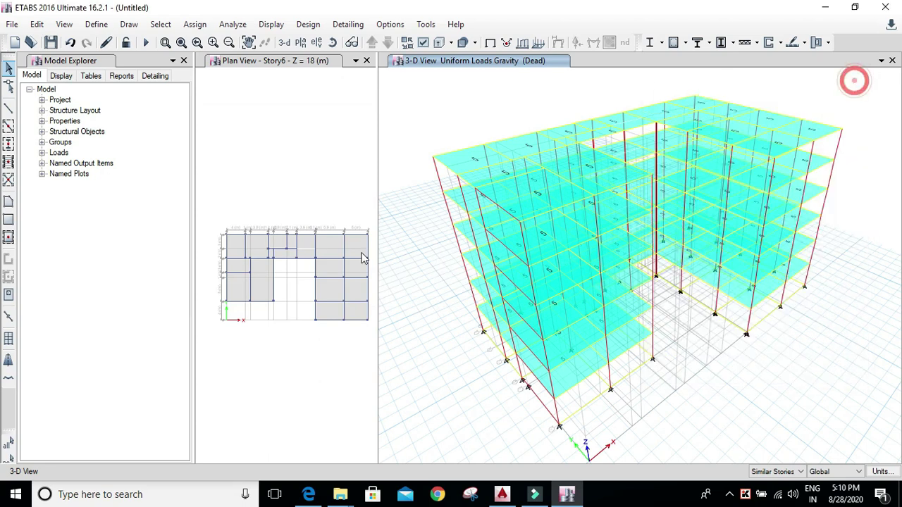
- Run the model check with all joint, frame, shell and other checks plus the trim-or-extend frames fix enabled
{"action": "left_click", "coordinate": [235, 25]}
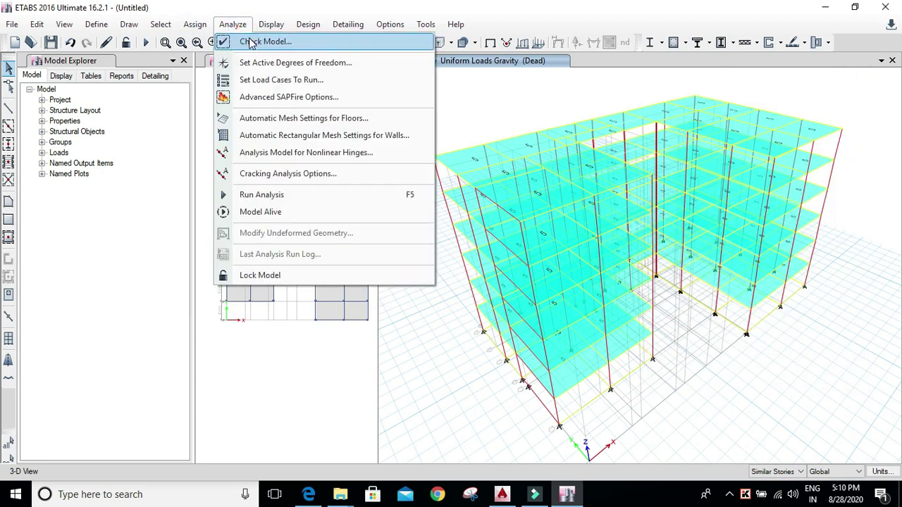
{"action": "left_click", "coordinate": [266, 41]}
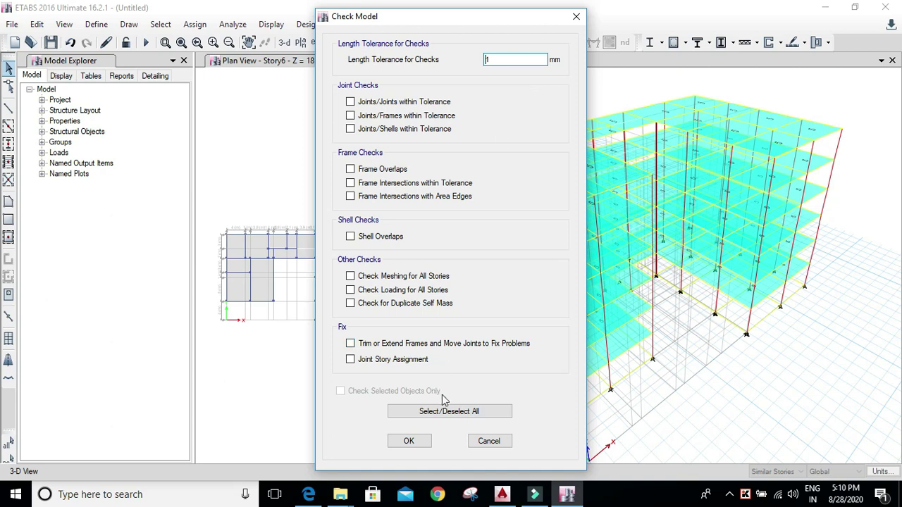
{"action": "left_click", "coordinate": [459, 410]}
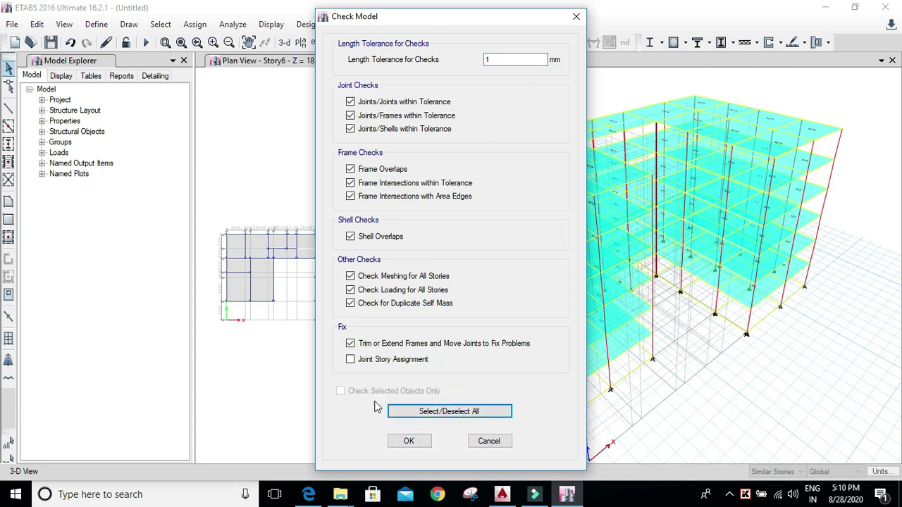
{"action": "left_click", "coordinate": [406, 440]}
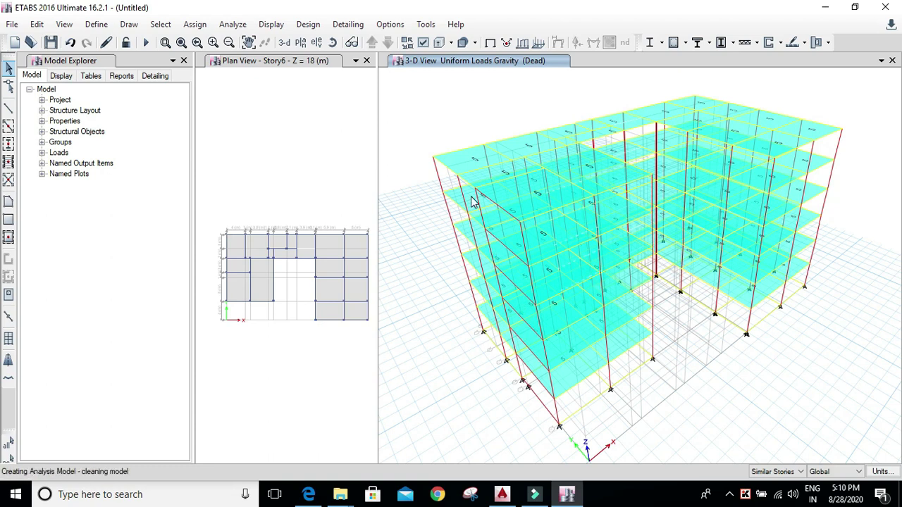
- Run the analysis and save the model as an ETABS model file named DDDD, without replacing the existing D file
{"action": "left_click", "coordinate": [239, 24]}
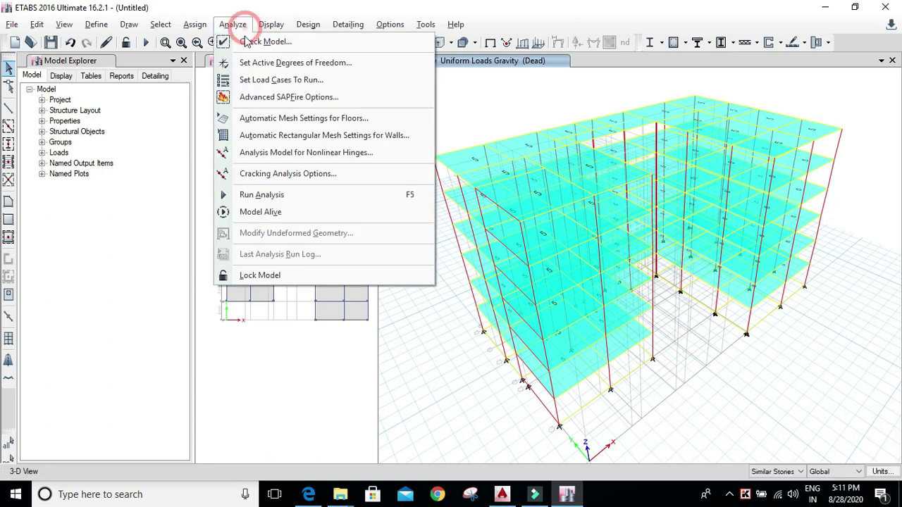
{"action": "left_click", "coordinate": [286, 195]}
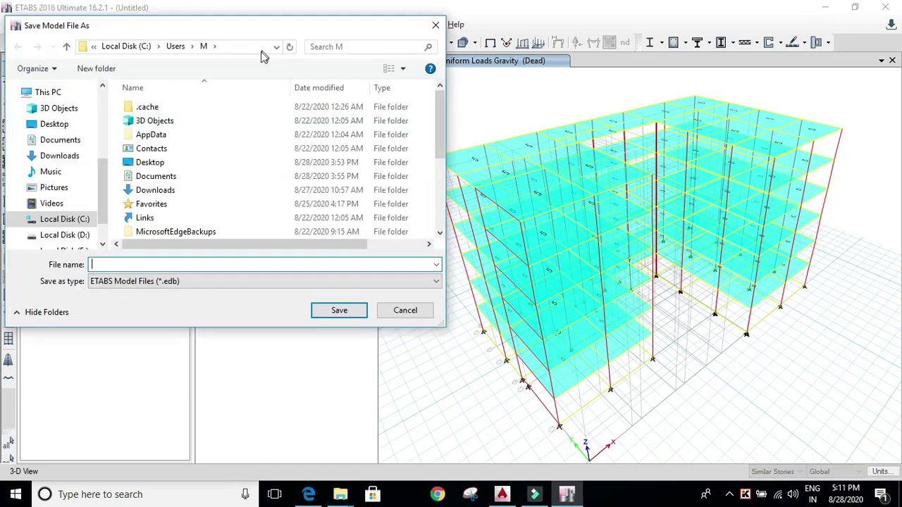
{"action": "left_click_drag", "start_coordinate": [253, 27], "coordinate": [430, 55]}
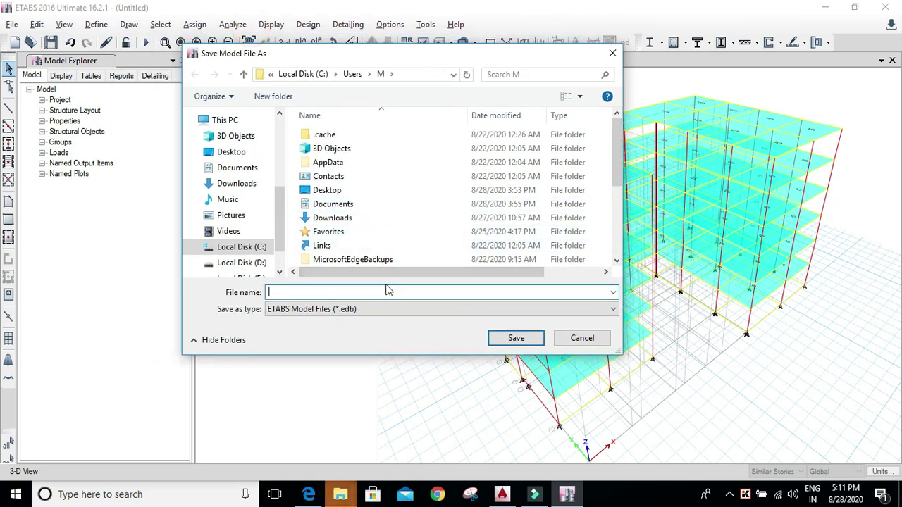
{"action": "type", "text": "D"}
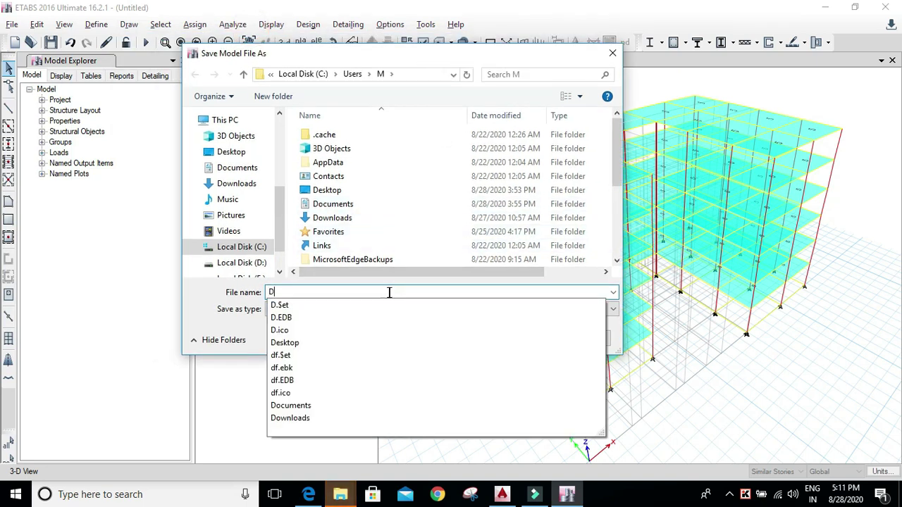
{"action": "left_click", "coordinate": [498, 65]}
{"action": "left_click", "coordinate": [522, 340]}
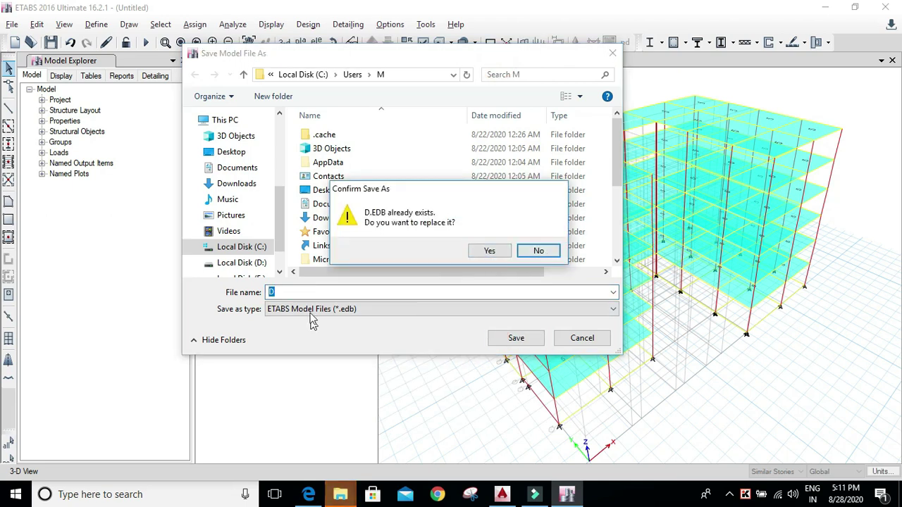
{"action": "left_click", "coordinate": [434, 295]}
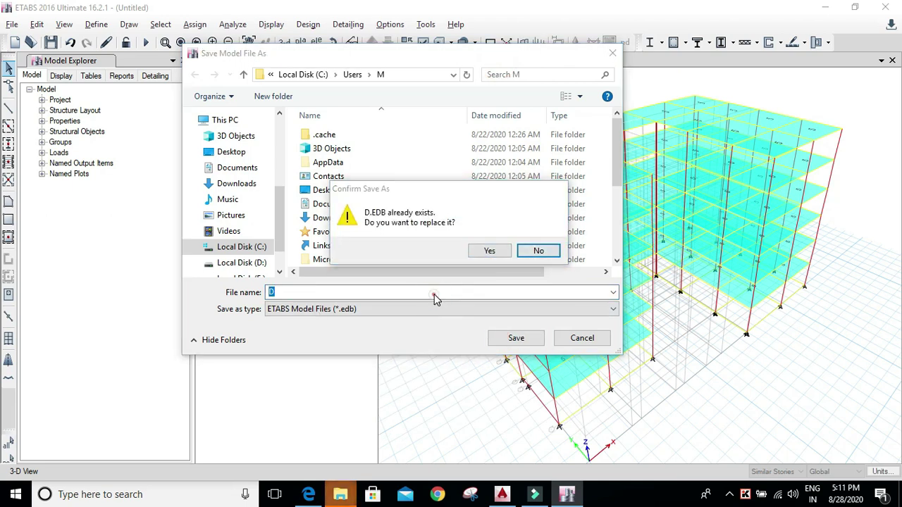
{"action": "left_click", "coordinate": [540, 250]}
{"action": "left_click", "coordinate": [387, 294]}
{"action": "type", "text": "DDD"}
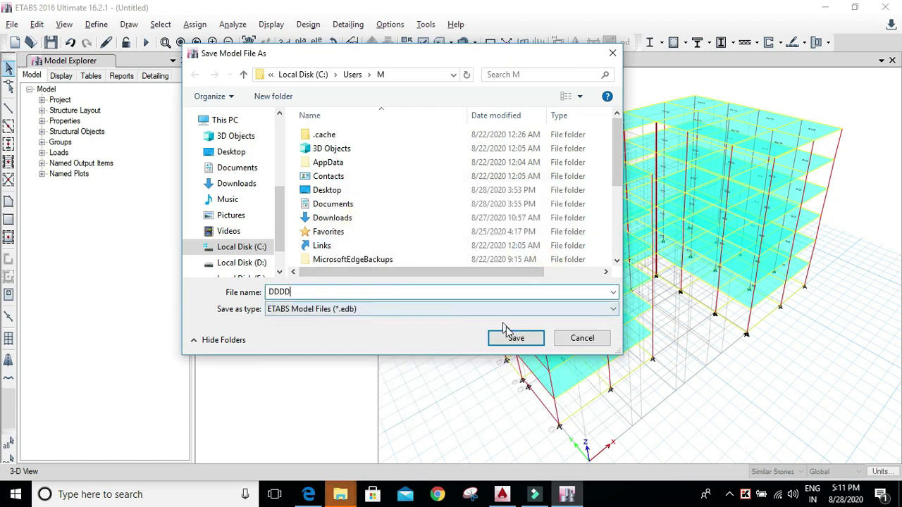
{"action": "left_click", "coordinate": [516, 339]}
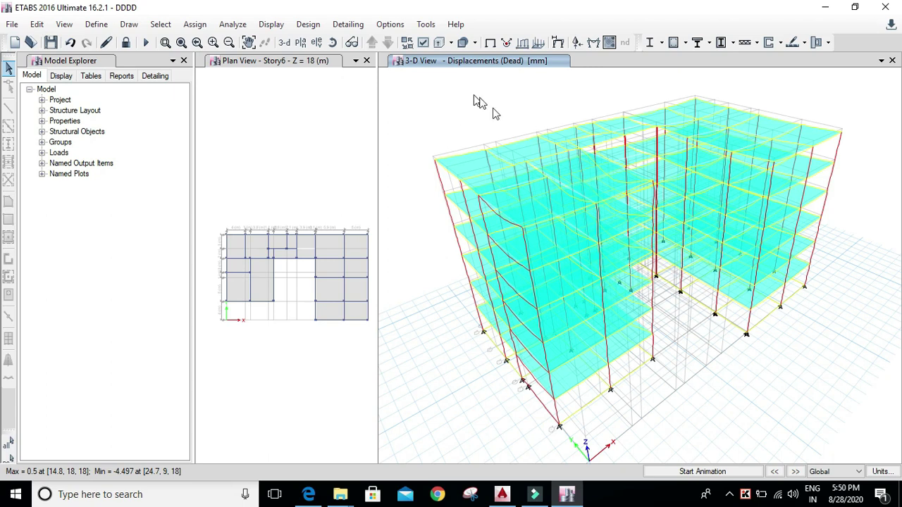
- Animate the deformed shape and review displacements for Dead, Live, SEISMIC X steps 1 to 3 and SEISMIC Y step 1, then stop the animation
{"action": "left_click", "coordinate": [730, 472]}
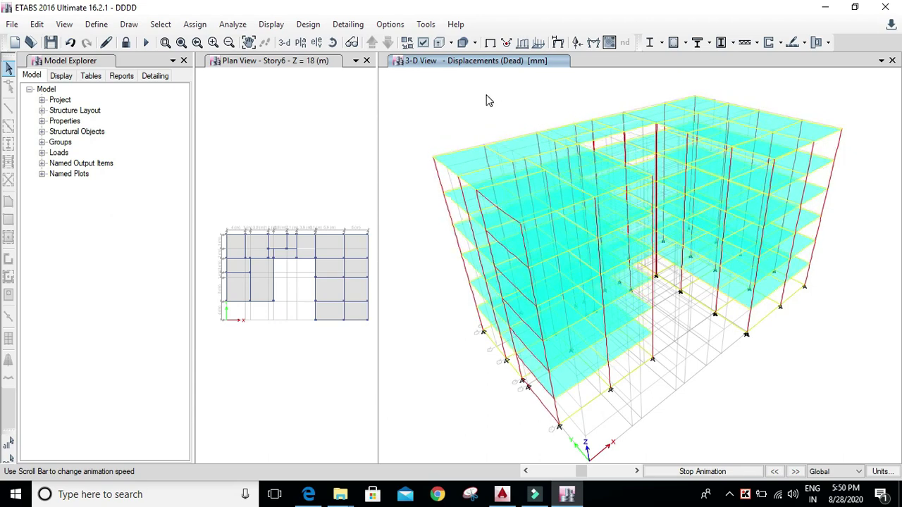
{"action": "left_click", "coordinate": [795, 471]}
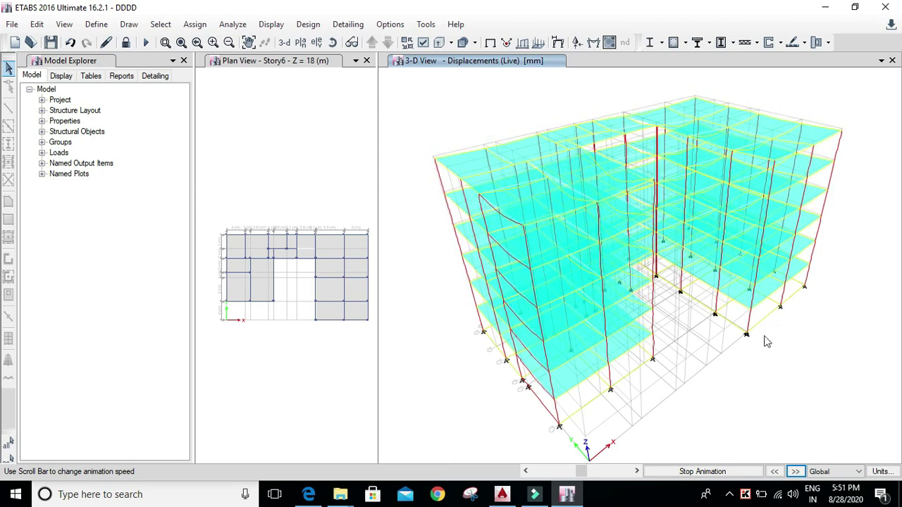
{"action": "left_click", "coordinate": [797, 471]}
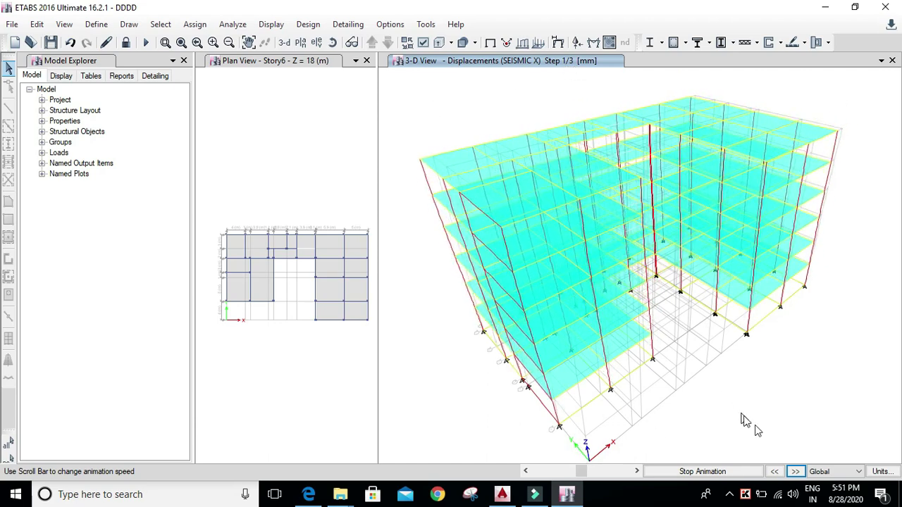
{"action": "left_click", "coordinate": [795, 472]}
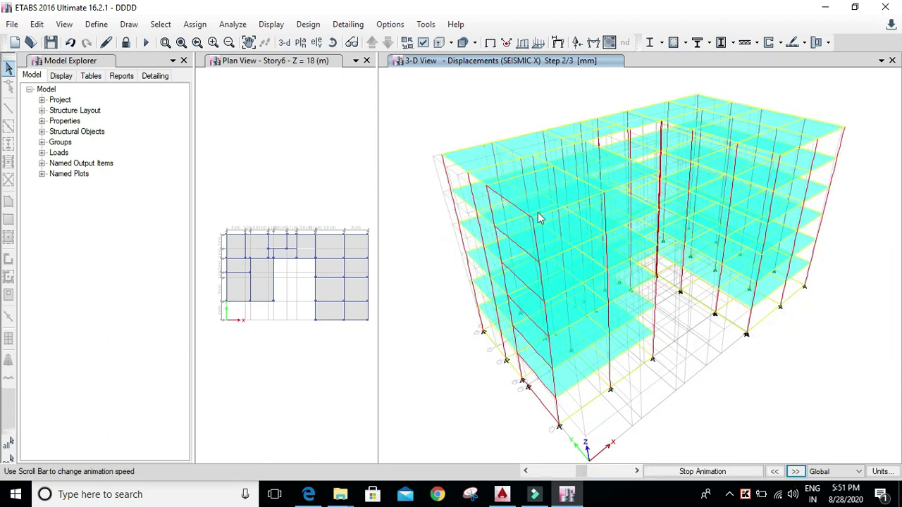
{"action": "left_click", "coordinate": [795, 472]}
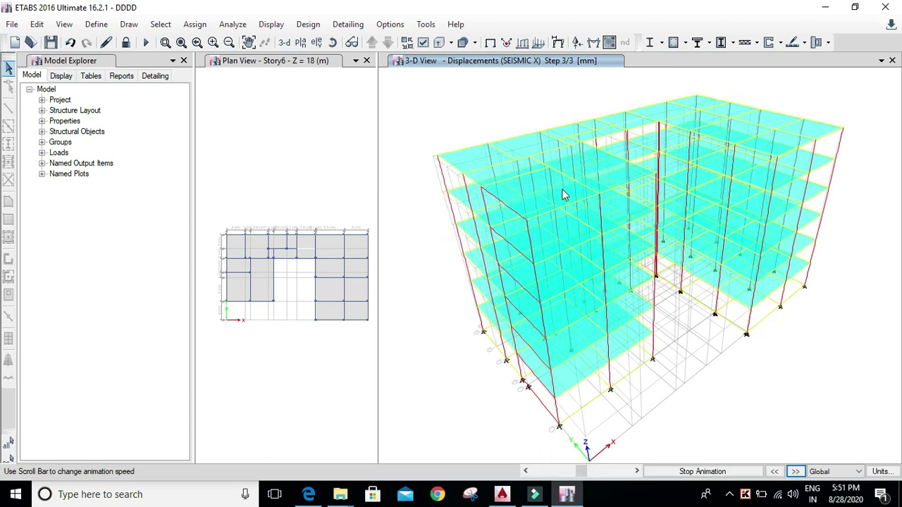
{"action": "left_click", "coordinate": [797, 474]}
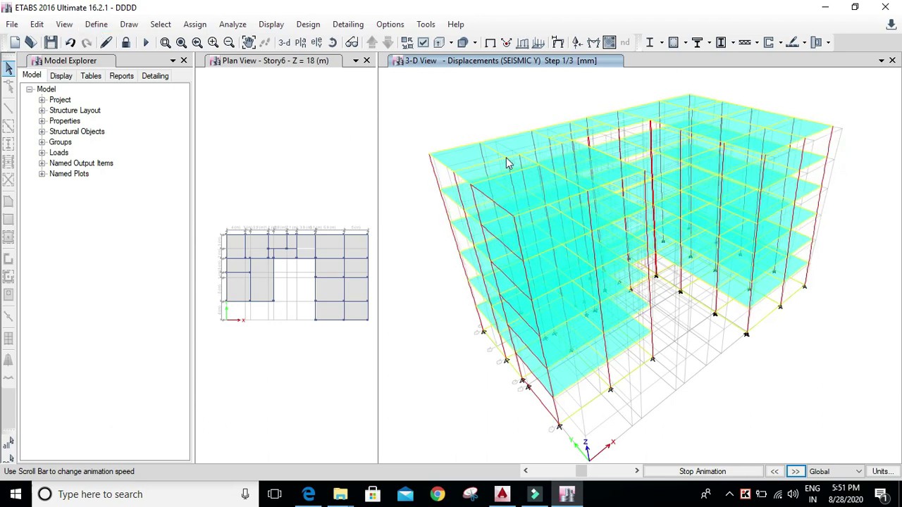
{"action": "left_click", "coordinate": [721, 472]}
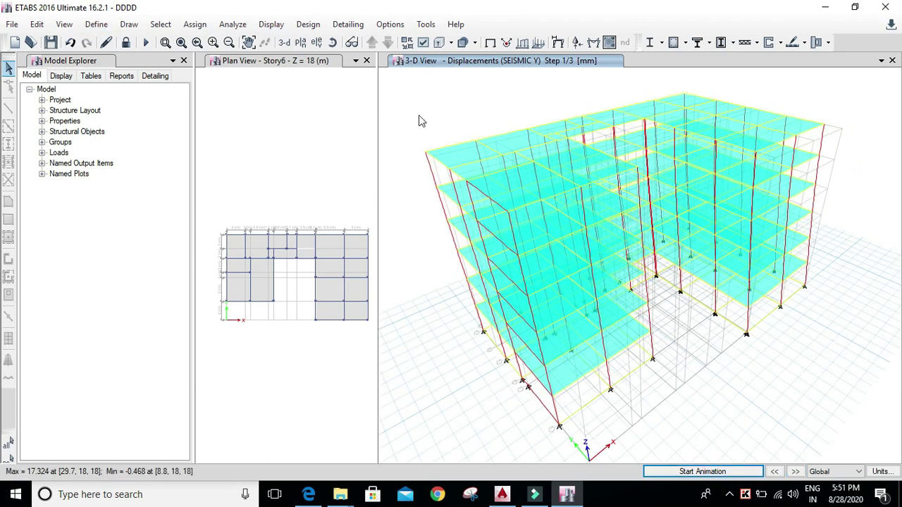
- Set the 3D view to colour objects by Stories with Extrude Frames, Extrude Shells and Horizon enabled, and apply the options
{"action": "left_click", "coordinate": [73, 26]}
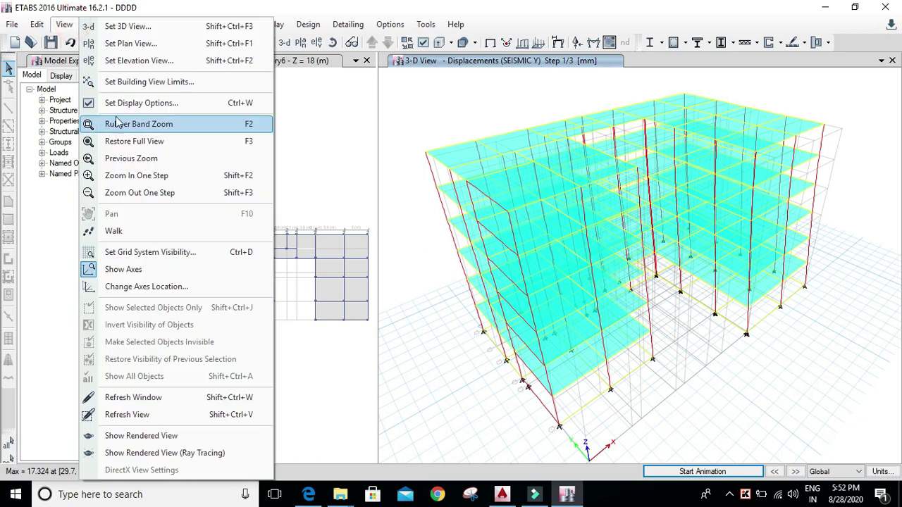
{"action": "left_click", "coordinate": [137, 106]}
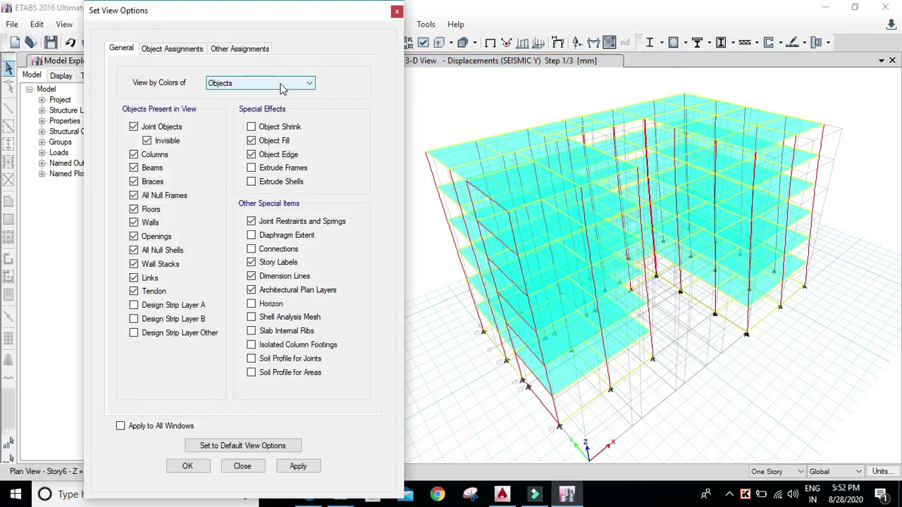
{"action": "left_click", "coordinate": [281, 86]}
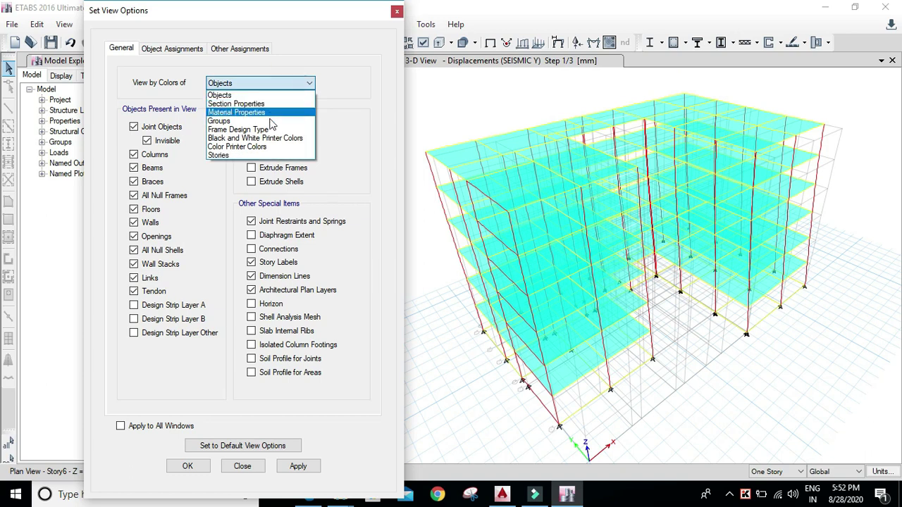
{"action": "left_click", "coordinate": [255, 156]}
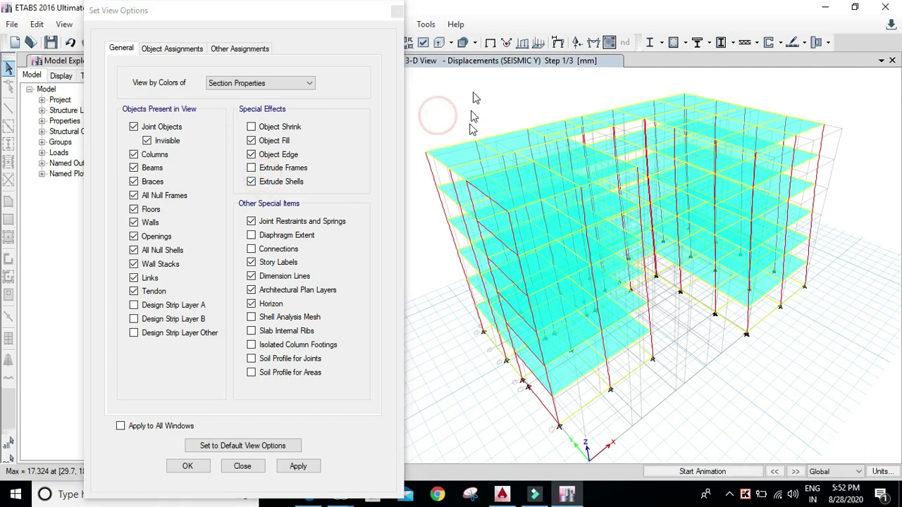
{"action": "left_click", "coordinate": [470, 109]}
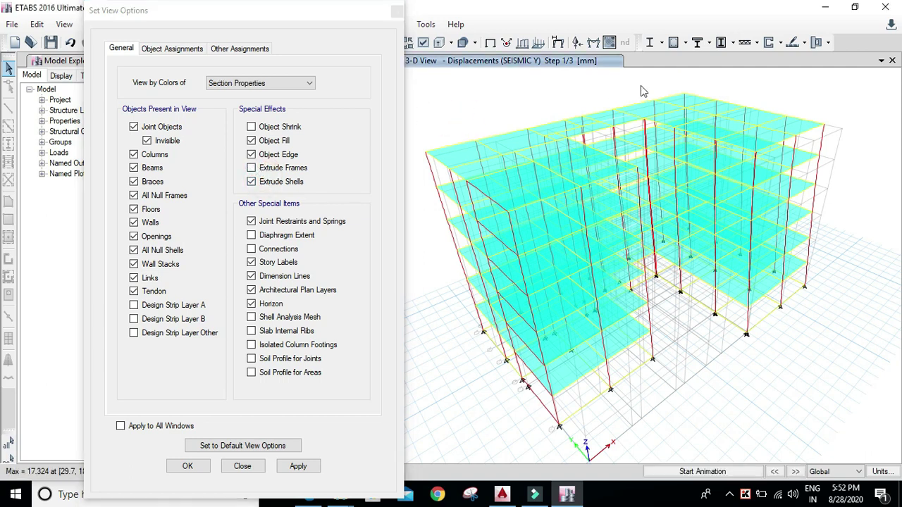
{"action": "left_click", "coordinate": [271, 169]}
{"action": "left_click", "coordinate": [261, 82]}
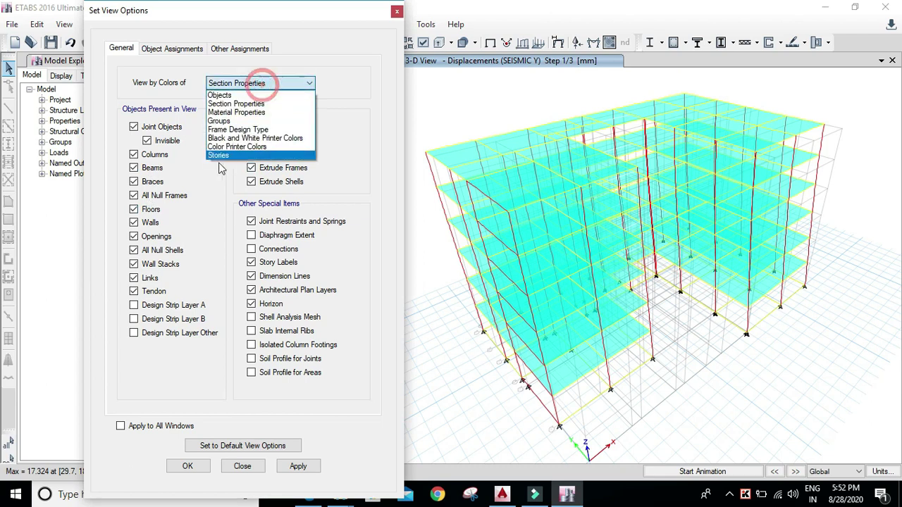
{"action": "left_click", "coordinate": [217, 156]}
{"action": "left_click", "coordinate": [303, 466]}
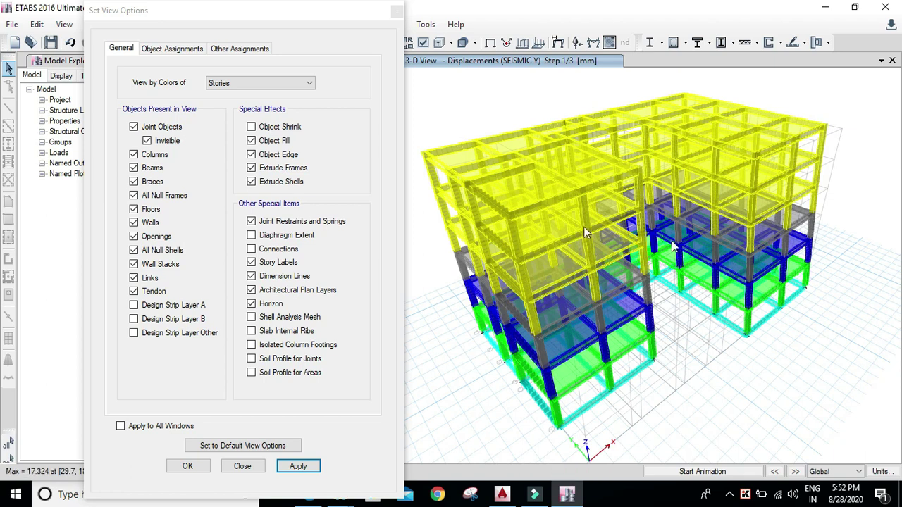
- Change the view colouring to Section Properties and apply it to the 3D view
{"action": "left_click", "coordinate": [309, 83]}
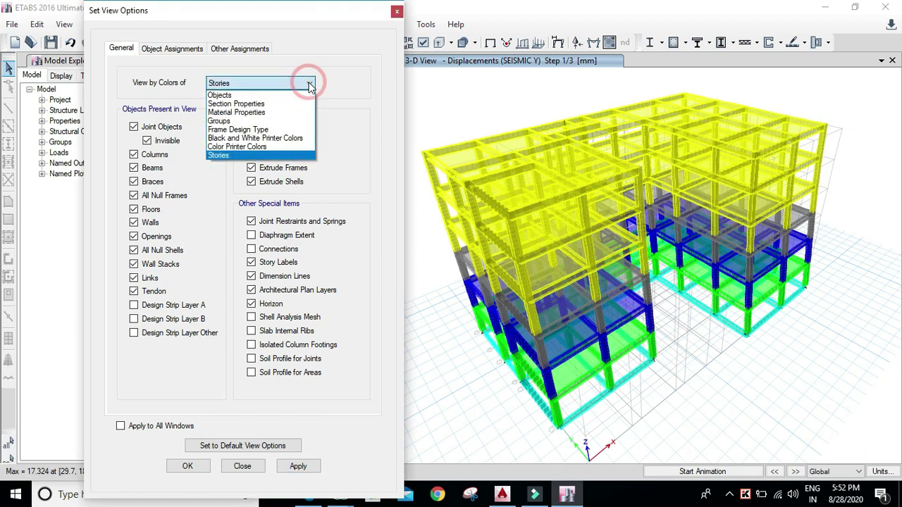
{"action": "left_click", "coordinate": [275, 104]}
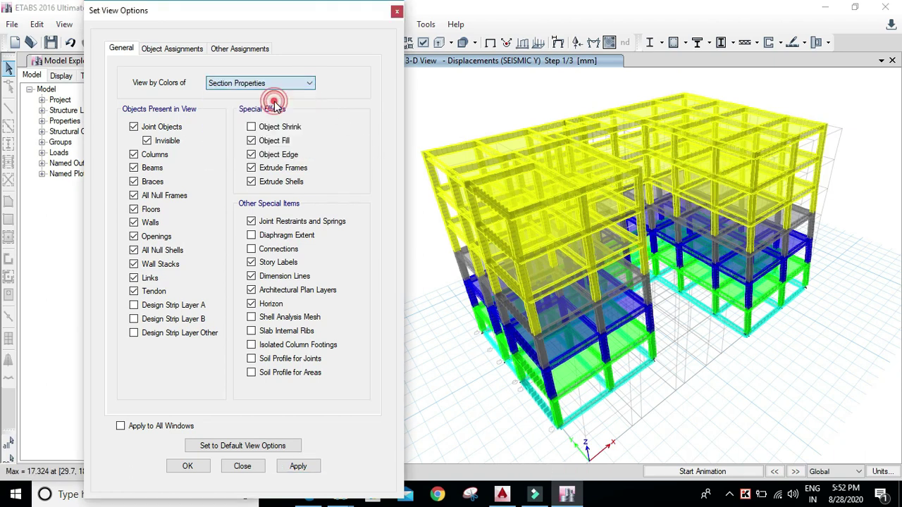
{"action": "left_click", "coordinate": [308, 466]}
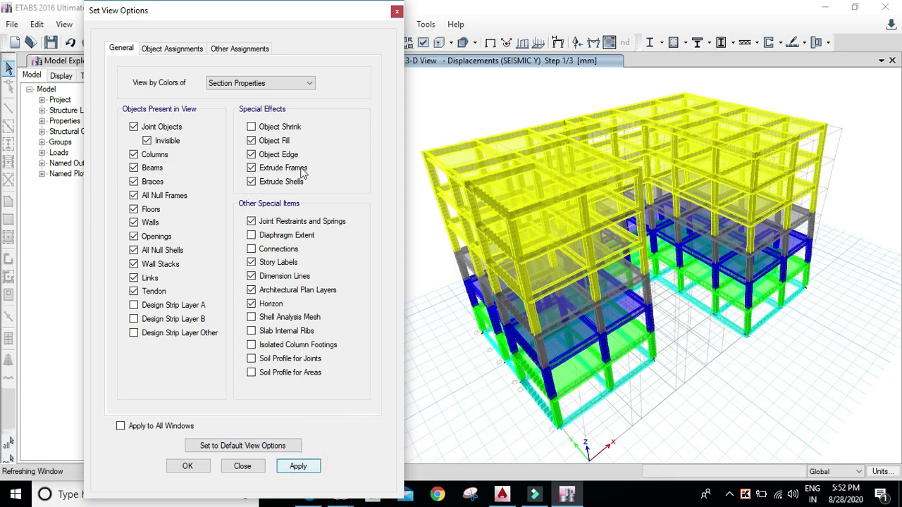